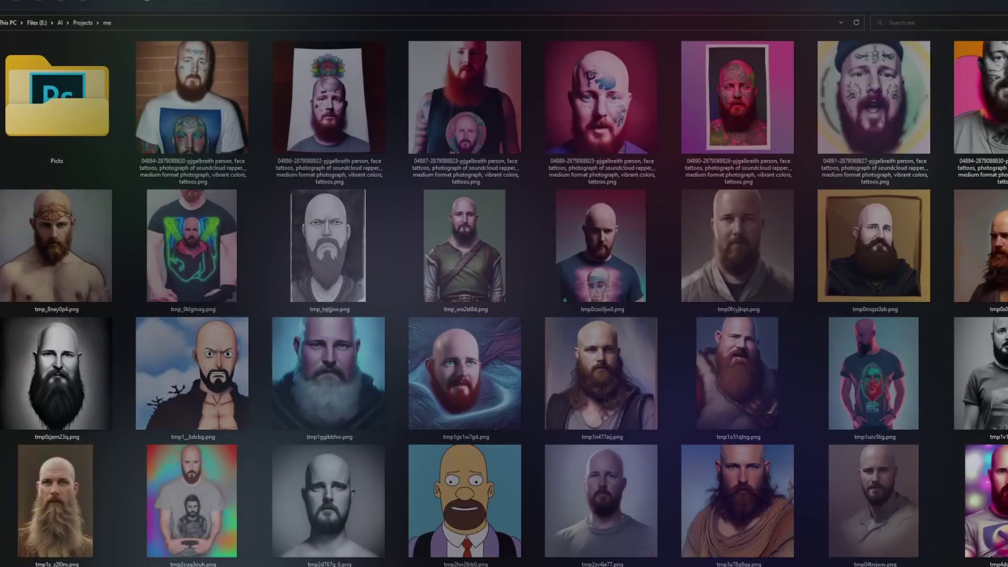
- Scroll the Nitro Diffusion model card down to the Multi Style Characters image grid
{"action": "scroll", "coordinate": [504, 294], "scroll_direction": "down", "scroll_amount": 5}
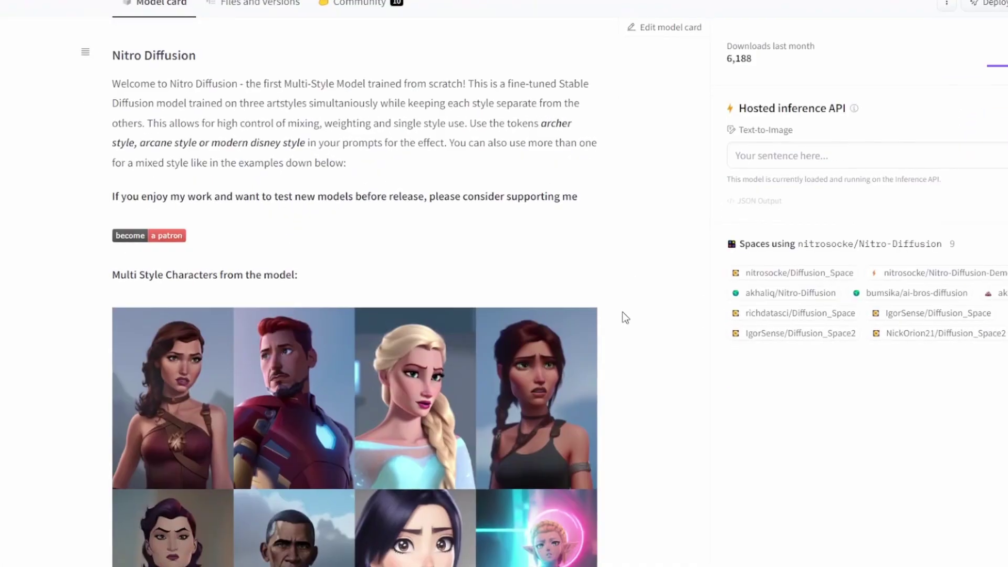
{"action": "scroll", "coordinate": [624, 319], "scroll_direction": "down", "scroll_amount": 8}
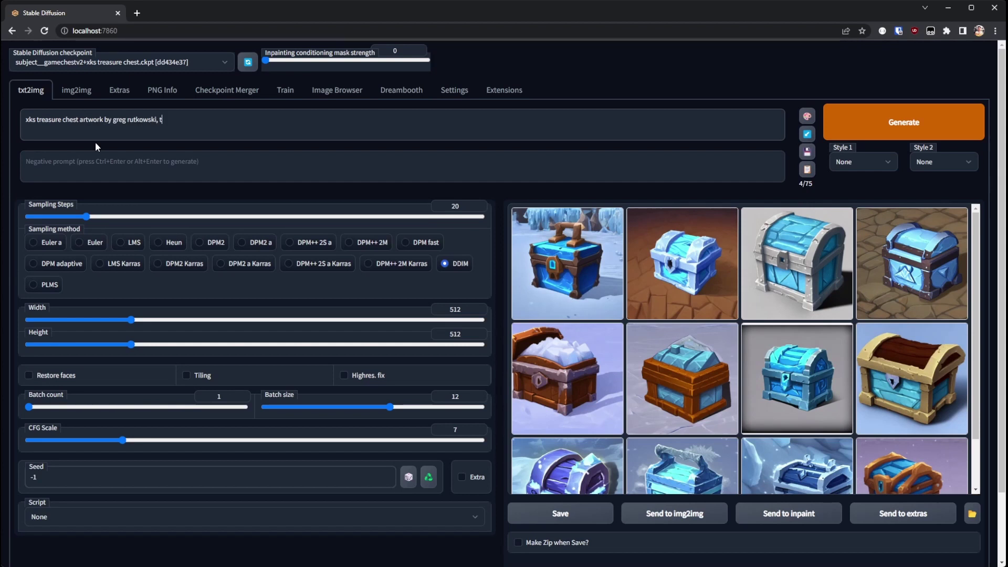
- Add 'rending on artstation' and a 'lava, fire,' prefix to the xks treasure chest prompt, generating batches
{"action": "type", "text": "rending on artstation"}
{"action": "key", "text": "ctrl+Return"}
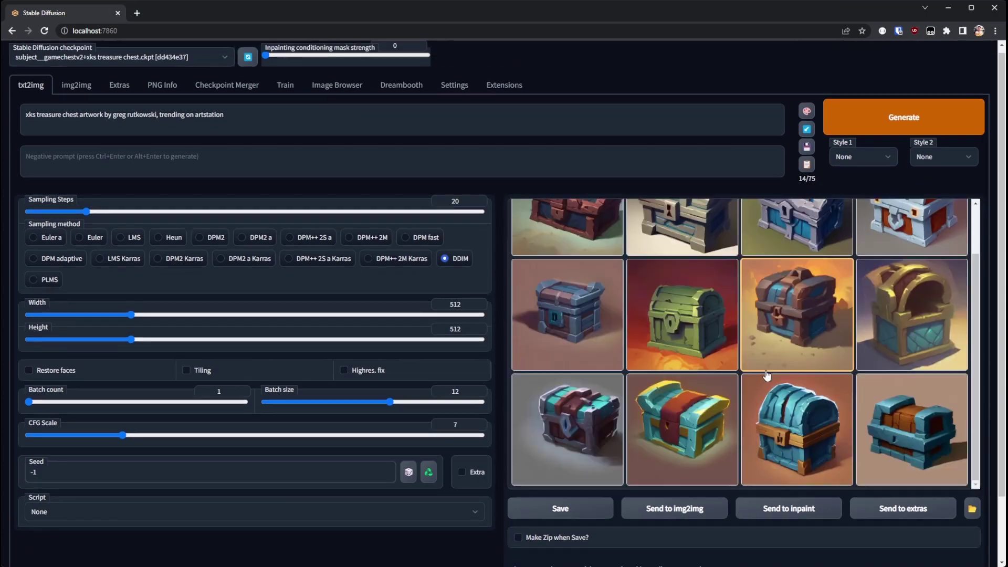
{"action": "key", "text": "Home"}
{"action": "type", "text": "lava, fire,"}
{"action": "key", "text": "ctrl+Right"}
{"action": "key", "text": "ctrl+Right"}
{"action": "key", "text": "ctrl+Right"}
{"action": "type", "text": ","}
{"action": "key", "text": "ctrl+Return"}
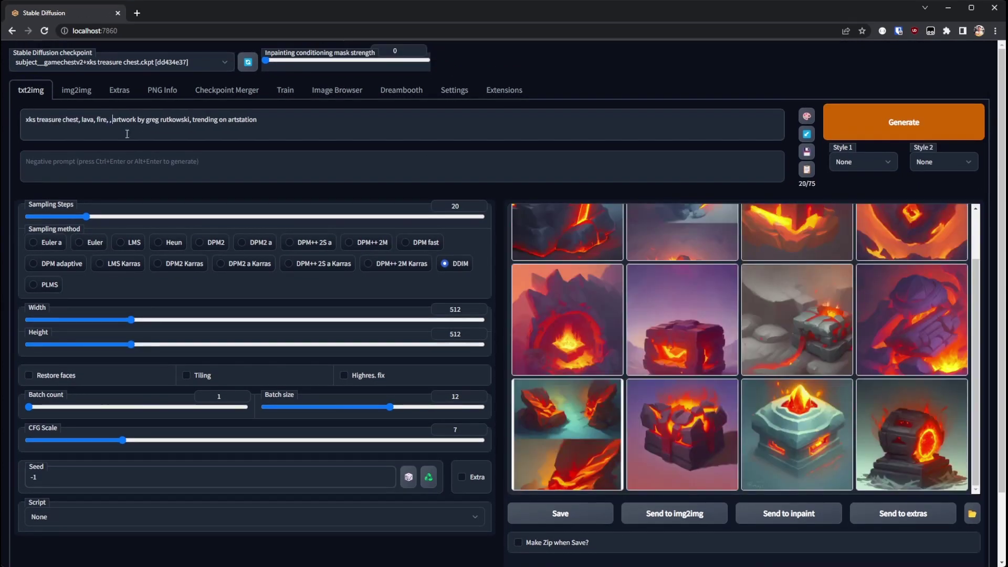
{"action": "key", "text": "ctrl+Return"}
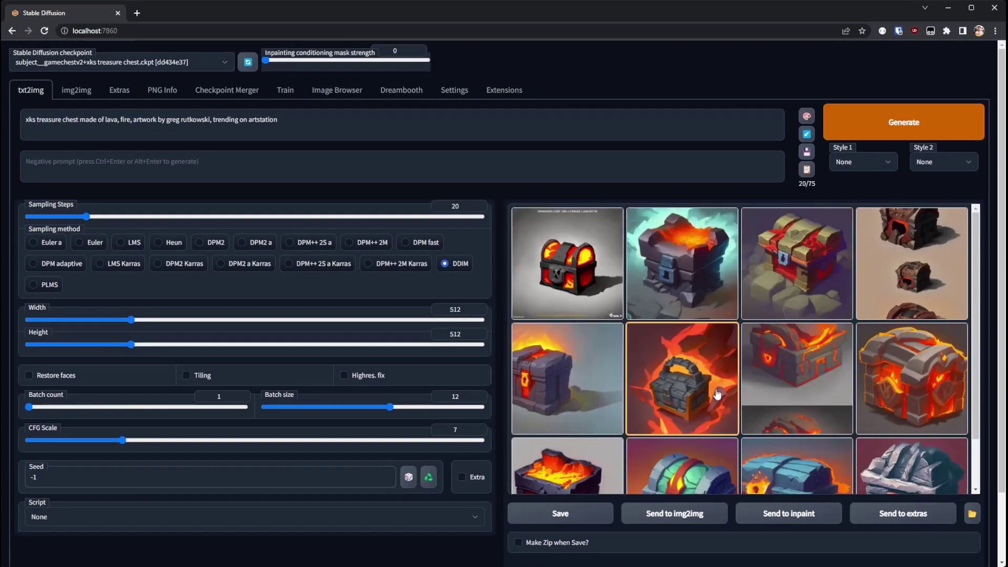
- Enlarge a lava chest, then regenerate with ', artwork by greg rutkowski, artstation' appended
{"action": "left_click", "coordinate": [912, 378]}
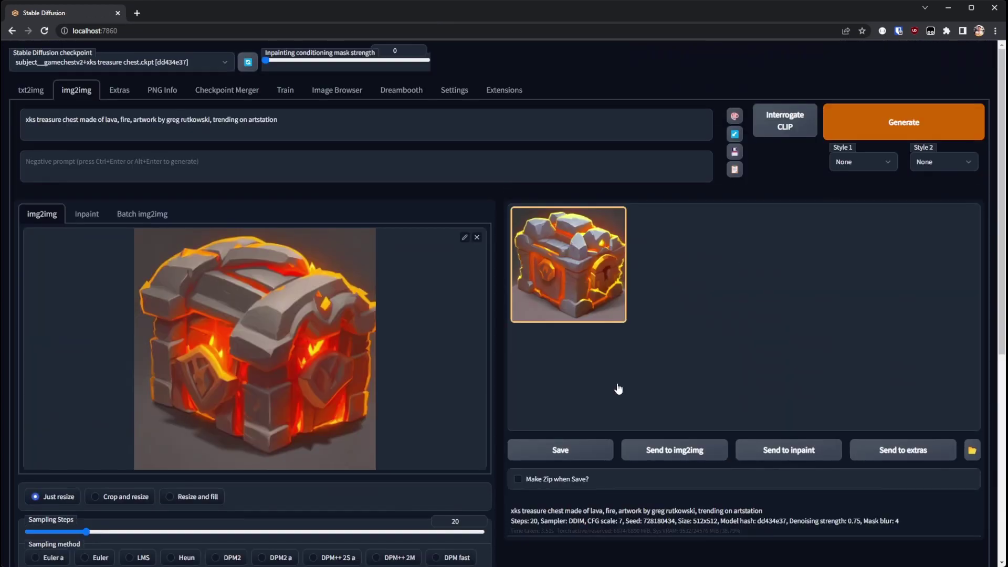
{"action": "key", "text": "ctrl+Return"}
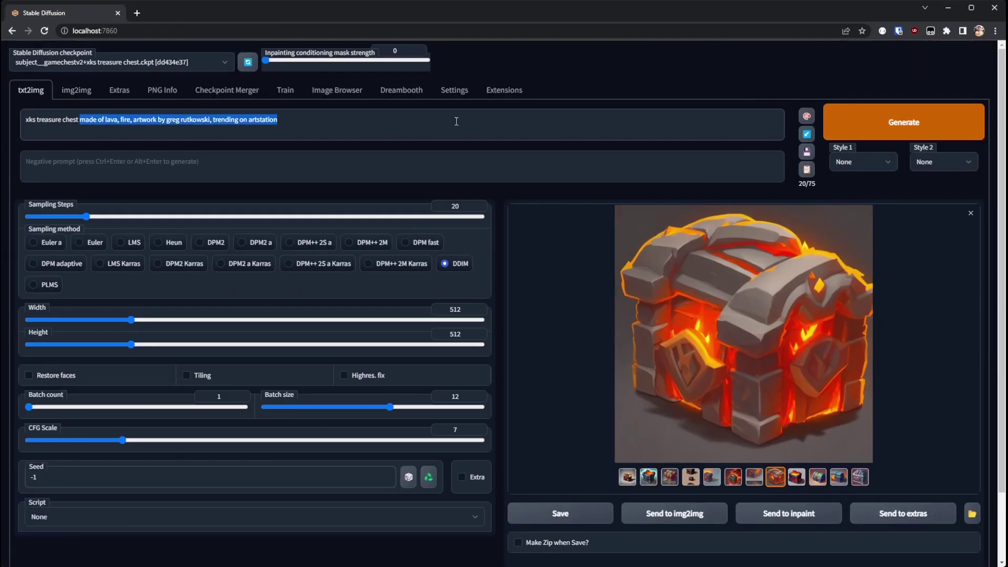
{"action": "key", "text": "ctrl+Return"}
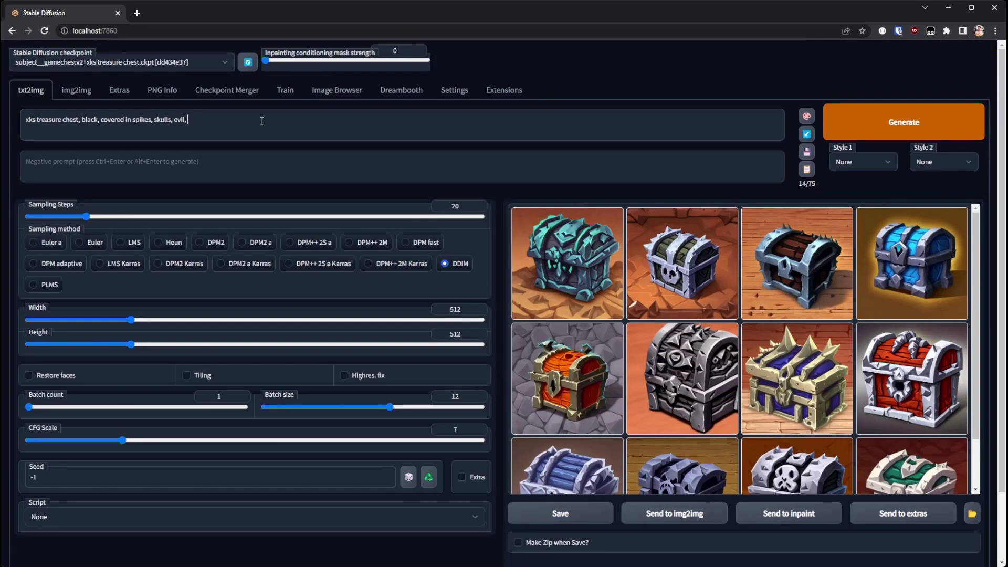
{"action": "type", "text": ", artwork by greg rutkowski, artstation"}
{"action": "key", "text": "ctrl+Return"}
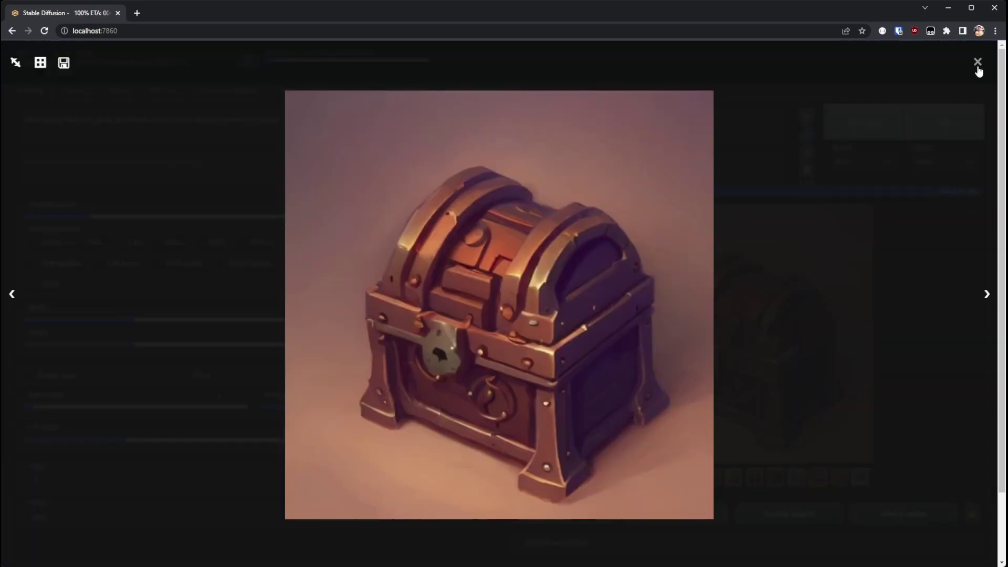
- Step through the next five generated chests in the enlarged preview
{"action": "left_click", "coordinate": [983, 298]}
{"action": "left_click", "coordinate": [984, 298]}
{"action": "left_click", "coordinate": [983, 298]}
{"action": "left_click", "coordinate": [983, 298]}
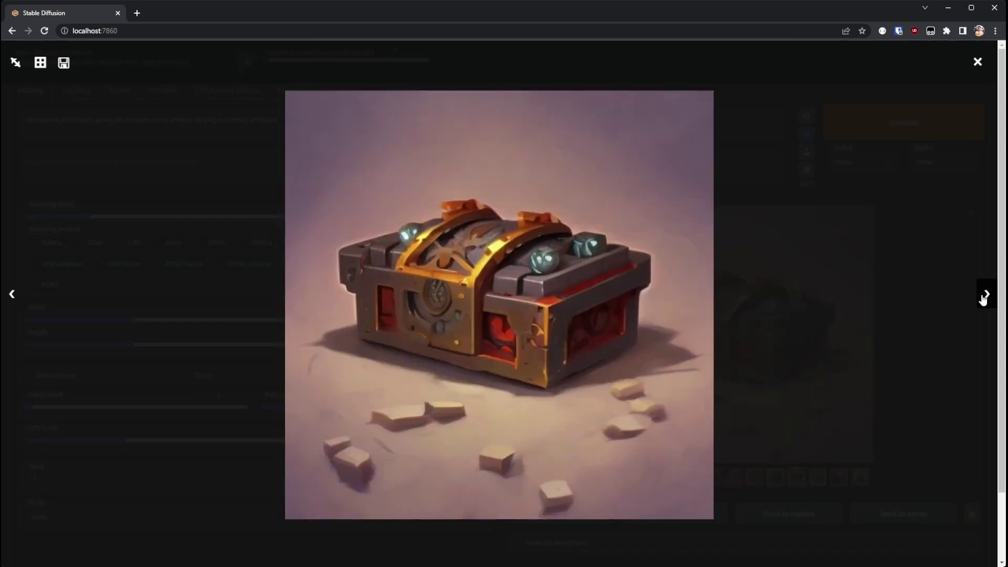
{"action": "left_click", "coordinate": [983, 298]}
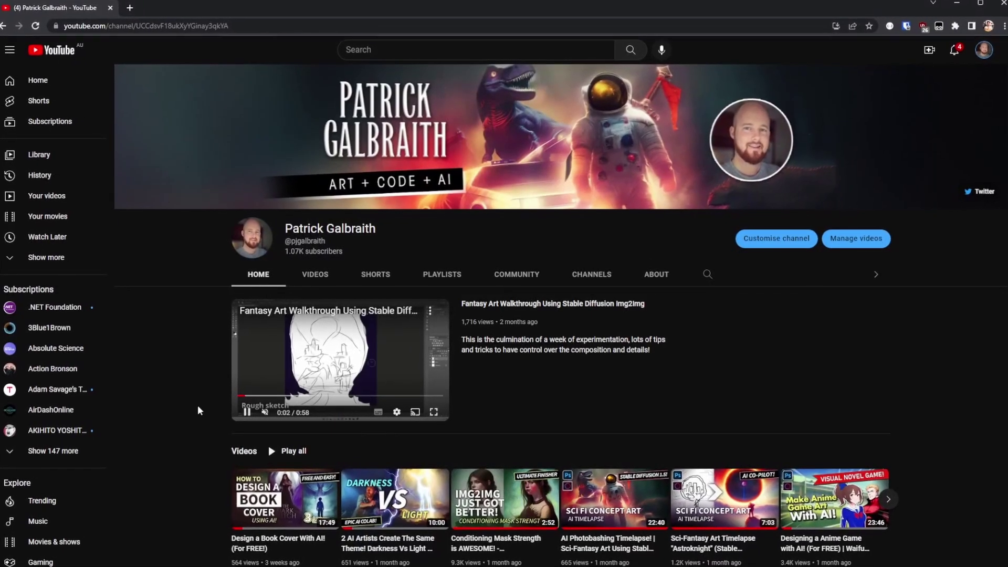
- Scroll the channel page down to the Dreambooth Google Colab Guide video
{"action": "scroll", "coordinate": [178, 421], "scroll_direction": "down", "scroll_amount": 5}
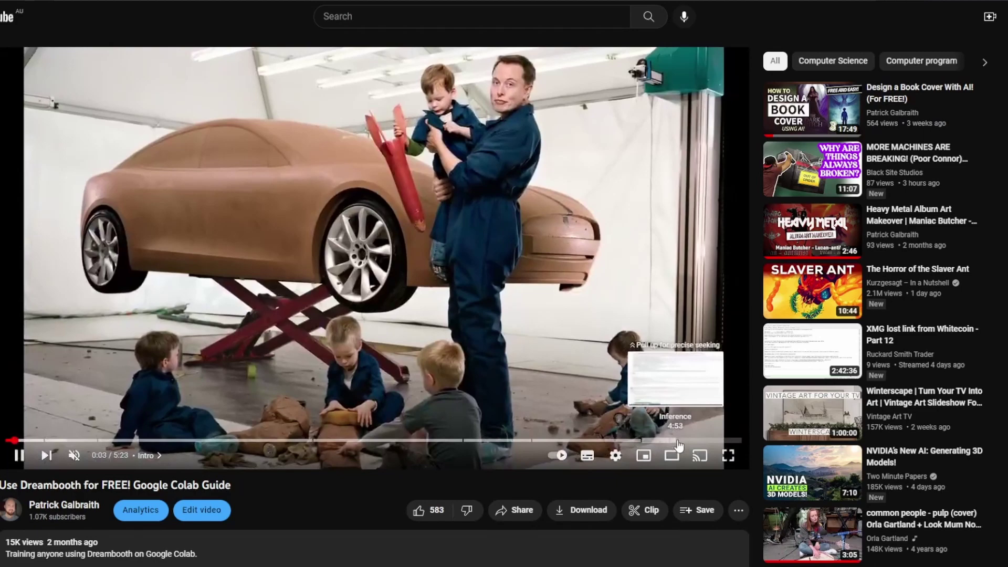
- Skip the video to its inference results, then load the available extensions list to find Dreambooth
{"action": "left_click_drag", "start_coordinate": [694, 446], "coordinate": [719, 445]}
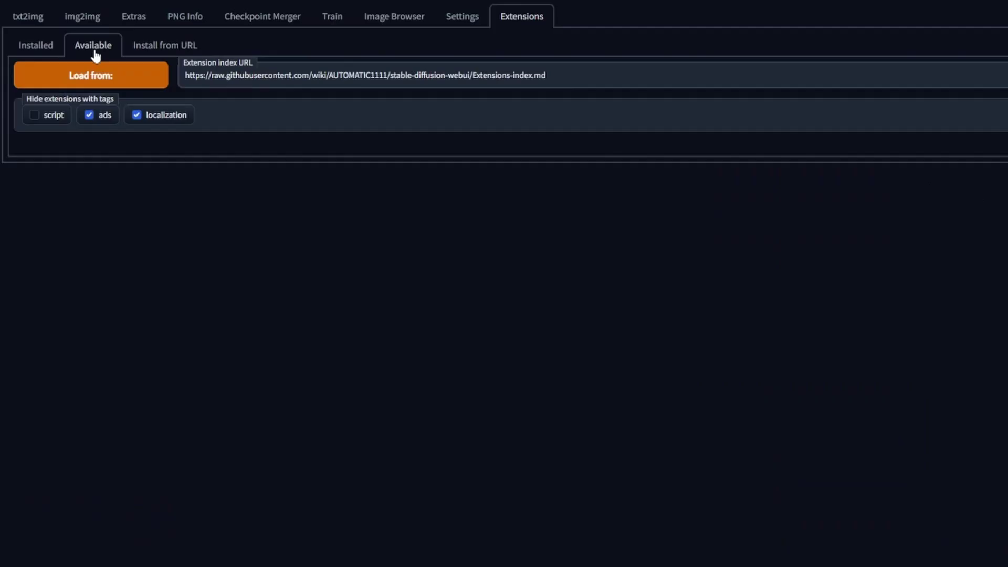
{"action": "left_click", "coordinate": [95, 76]}
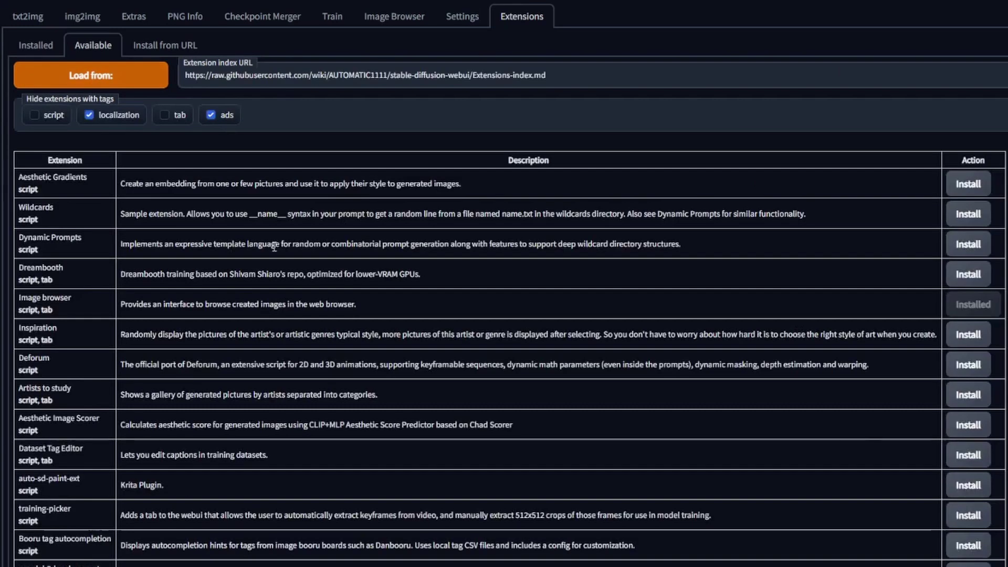
{"action": "scroll", "coordinate": [291, 269], "scroll_direction": "down", "scroll_amount": 1}
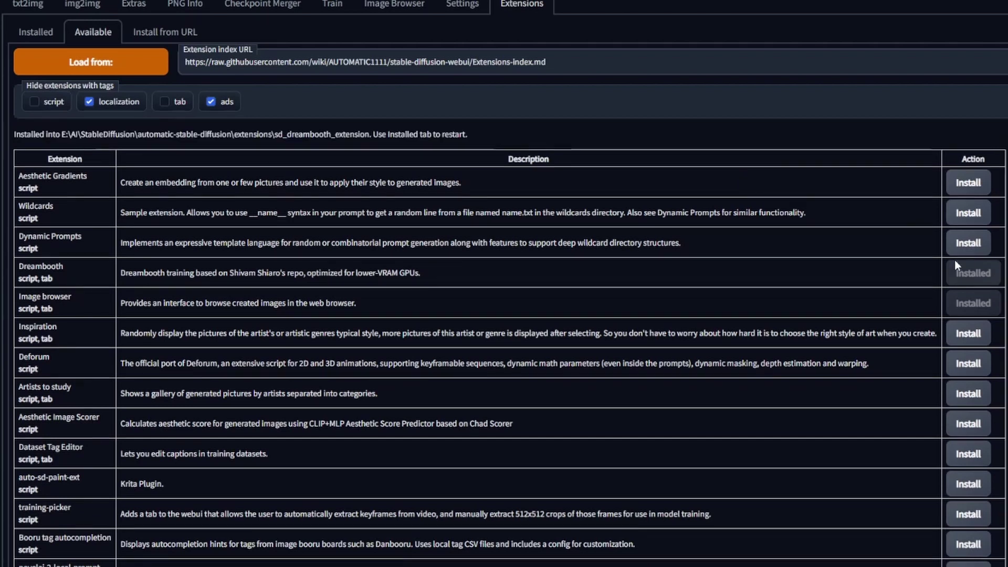
{"action": "scroll", "coordinate": [468, 335], "scroll_direction": "up", "scroll_amount": 1}
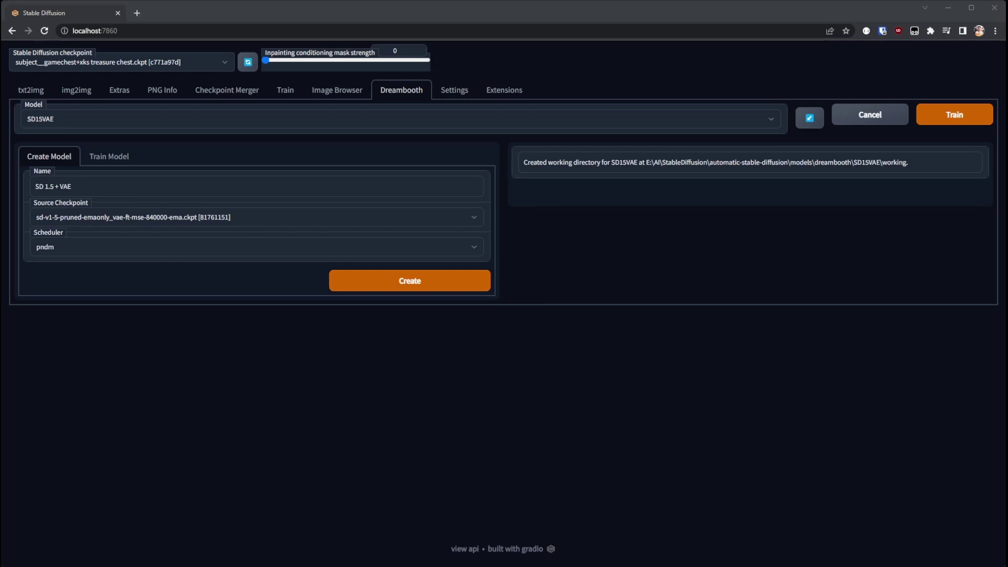
- Select the SD15VAE model in the Dreambooth tab and open its Train Model settings
{"action": "left_click", "coordinate": [131, 429]}
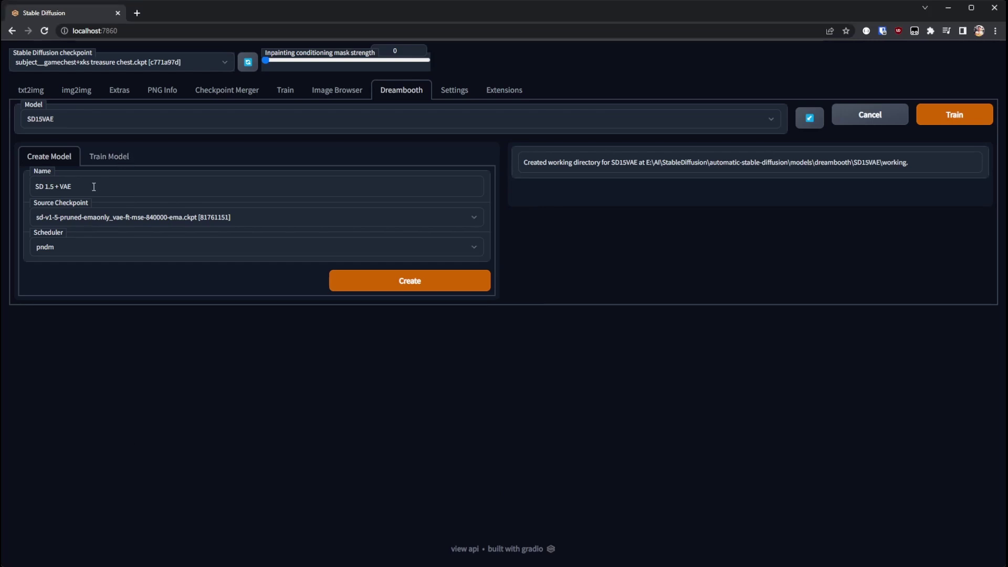
{"action": "left_click", "coordinate": [108, 156]}
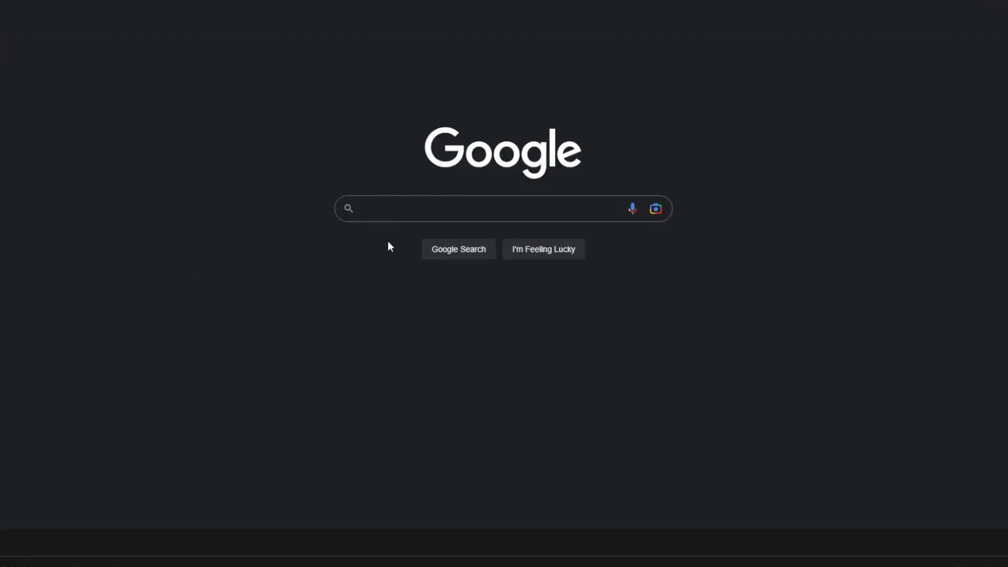
- Search Google for 'cyberpunk game from the 90s gang warfare'
{"action": "left_click", "coordinate": [389, 217]}
{"action": "type", "text": "cyberpunk game"}
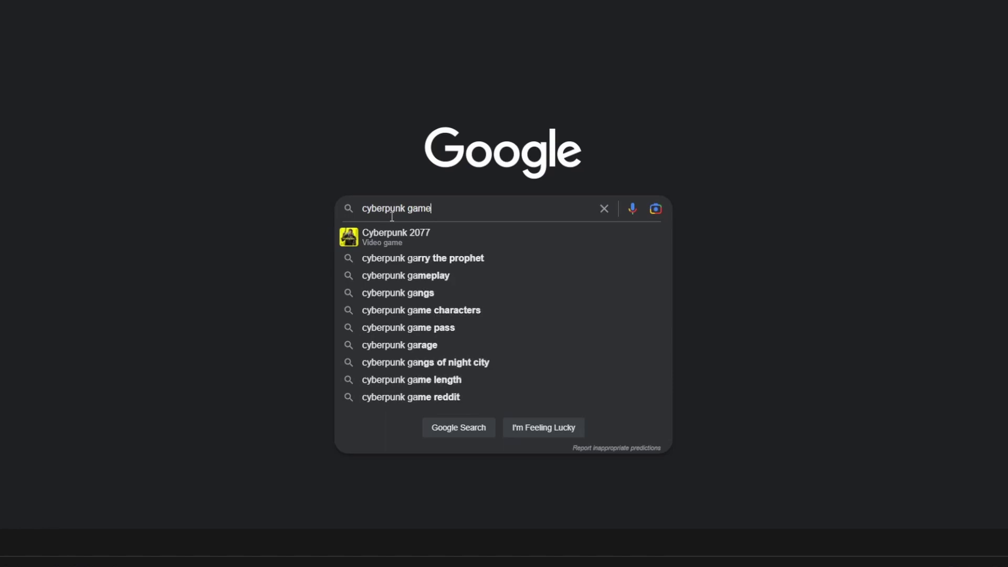
{"action": "type", "text": " from the 90s gang"}
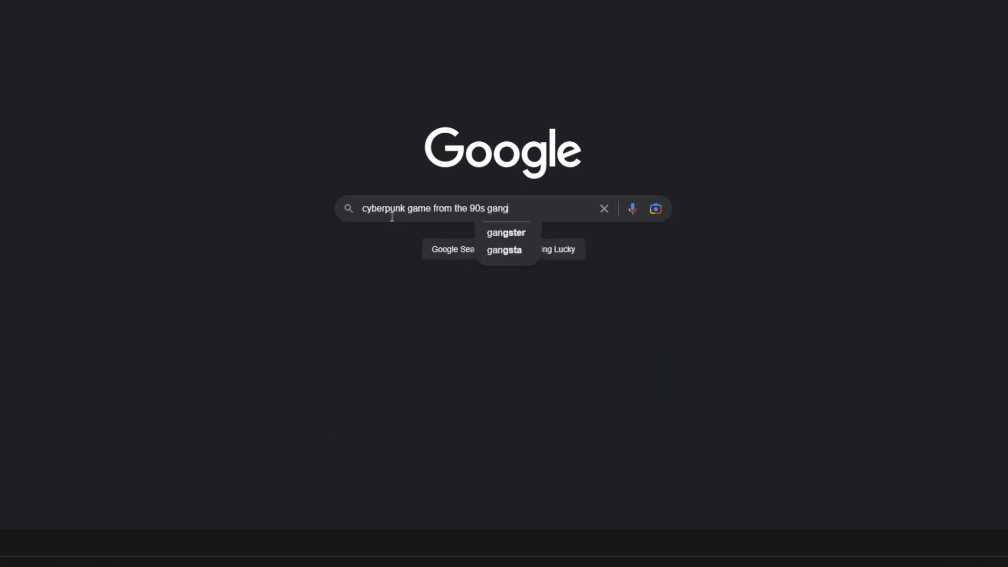
{"action": "type", "text": " warfare"}
{"action": "key", "text": "Return"}
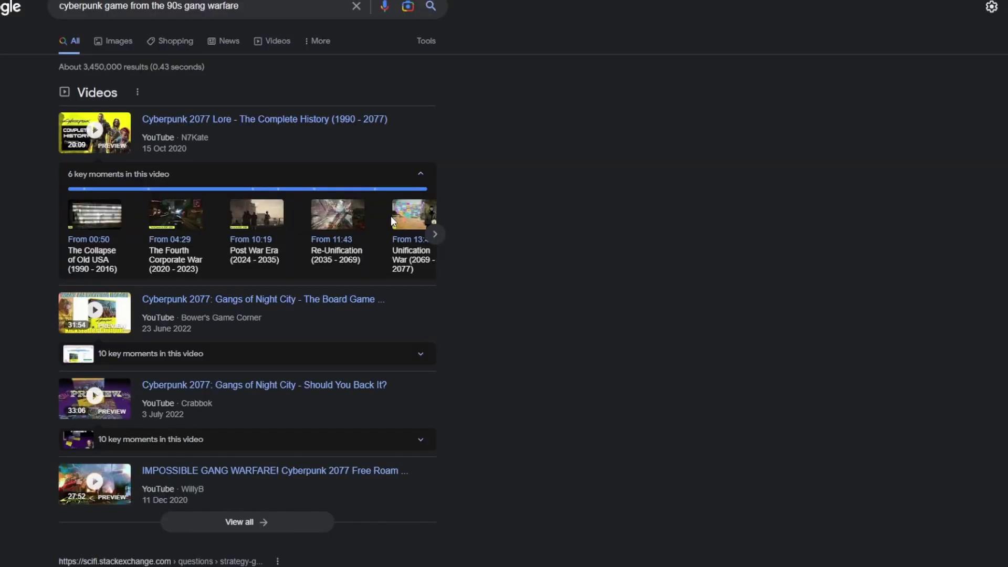
- Open the scifi.stackexchange result and scroll to the answer naming Chaos Overlords
{"action": "scroll", "coordinate": [487, 288], "scroll_direction": "down", "scroll_amount": 3}
{"action": "left_click", "coordinate": [263, 471]}
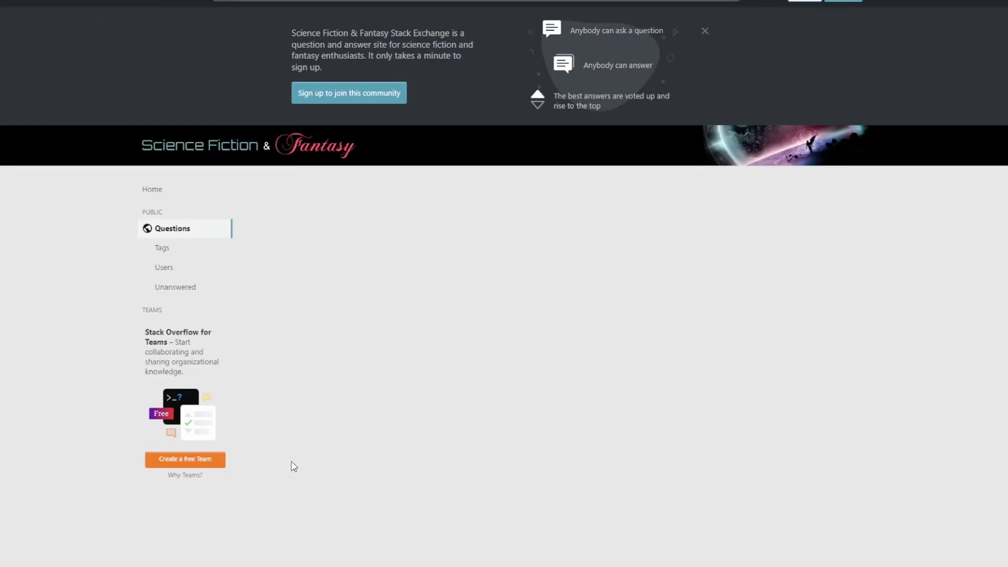
{"action": "scroll", "coordinate": [112, 288], "scroll_direction": "down", "scroll_amount": 10}
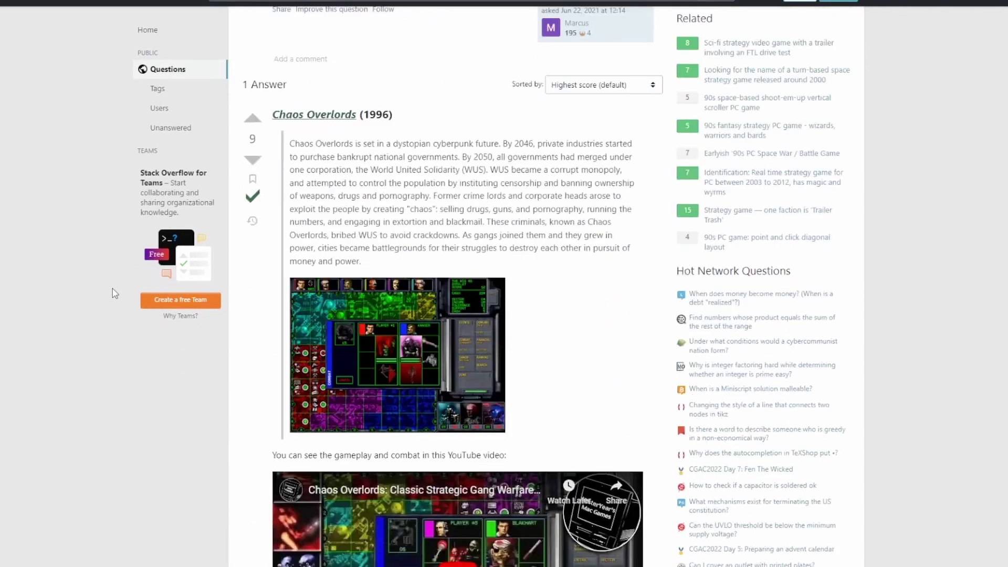
{"action": "scroll", "coordinate": [112, 289], "scroll_direction": "down", "scroll_amount": 1}
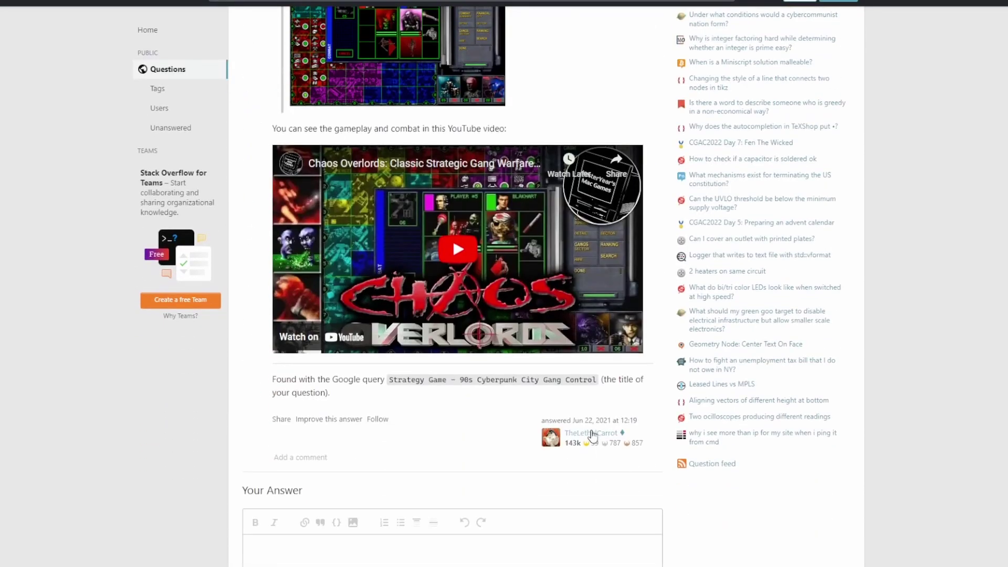
- Play the Chaos Overlords gameplay video, seek to the city map combat screen, and use theater mode
{"action": "left_click", "coordinate": [369, 164]}
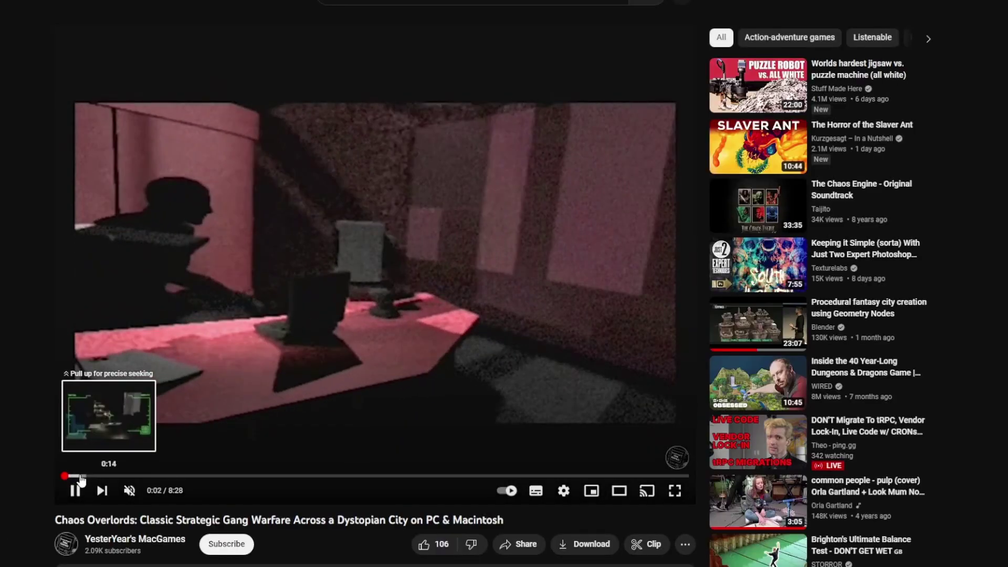
{"action": "left_click", "coordinate": [104, 477]}
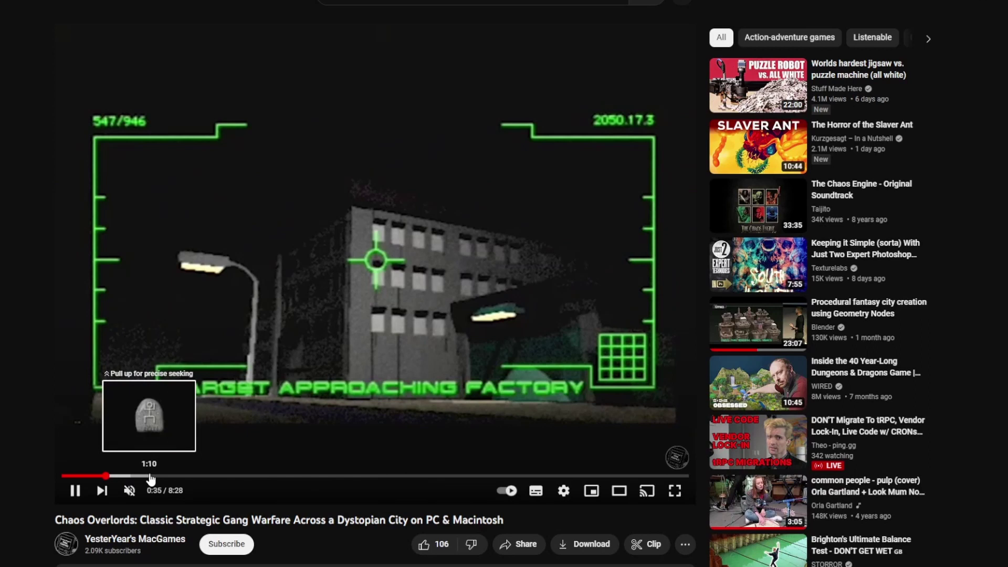
{"action": "left_click", "coordinate": [158, 476]}
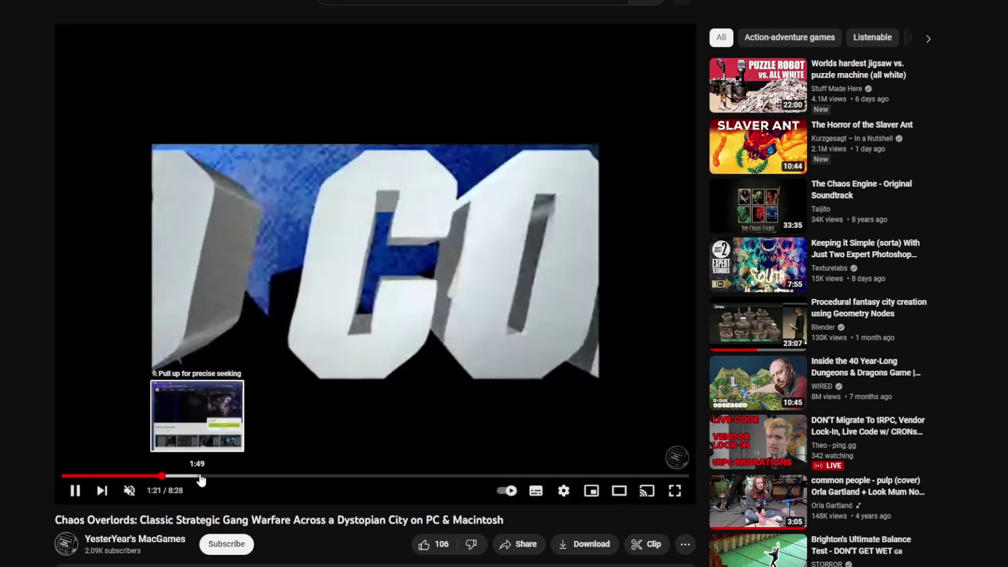
{"action": "left_click", "coordinate": [204, 476]}
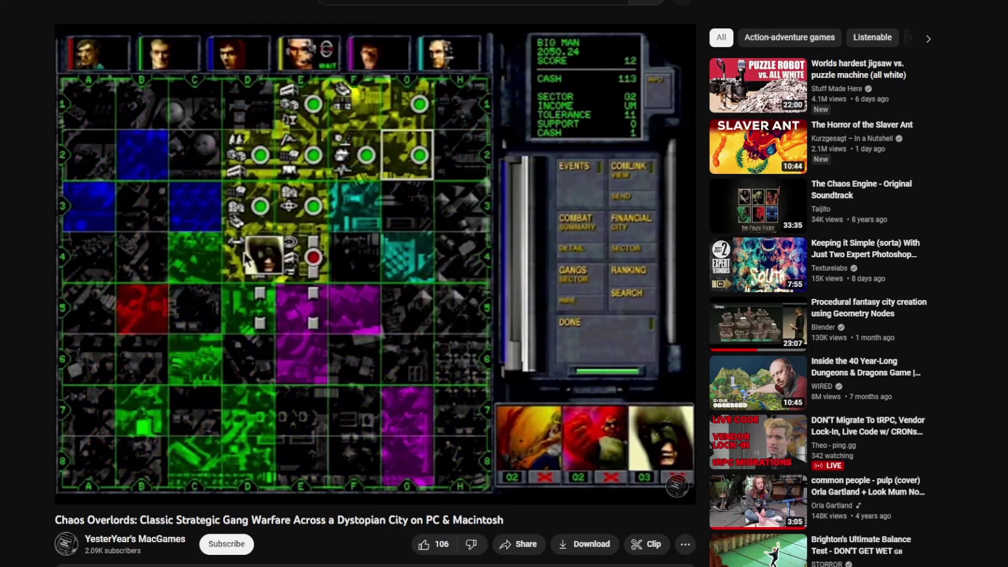
{"action": "left_click", "coordinate": [655, 486]}
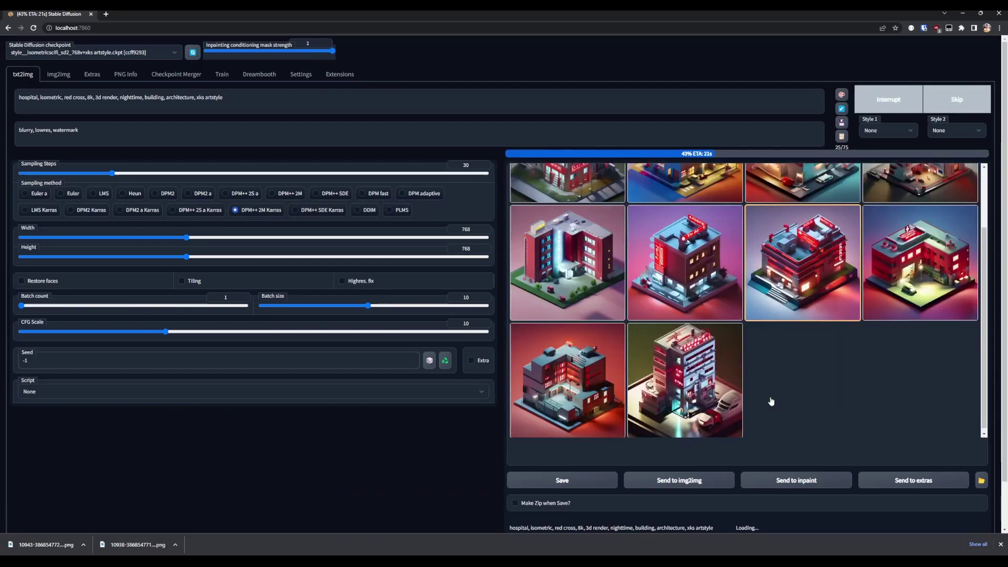
- Enlarge the fourth generated hospital and move on to the next building in the lightbox
{"action": "left_click", "coordinate": [928, 225]}
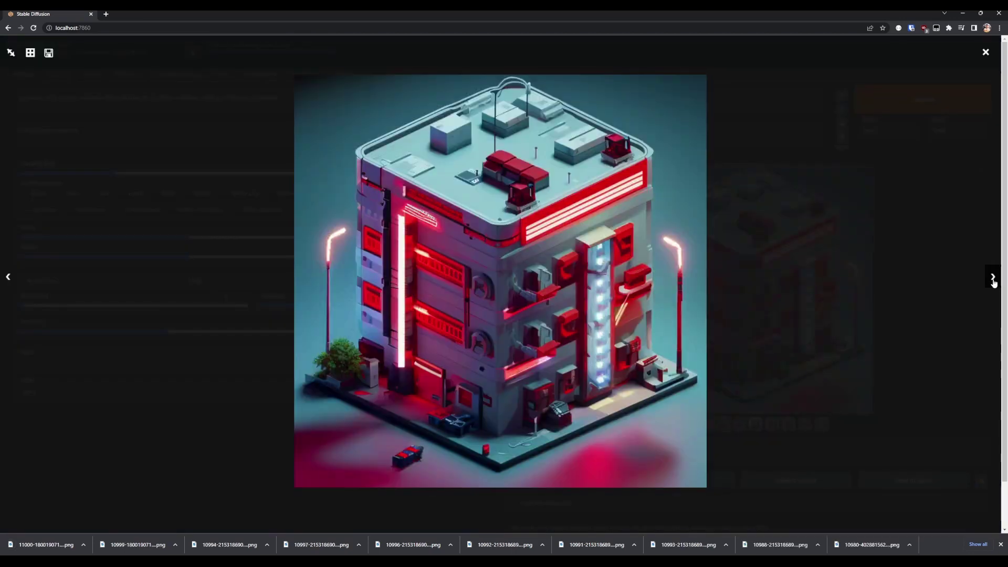
{"action": "left_click", "coordinate": [992, 278]}
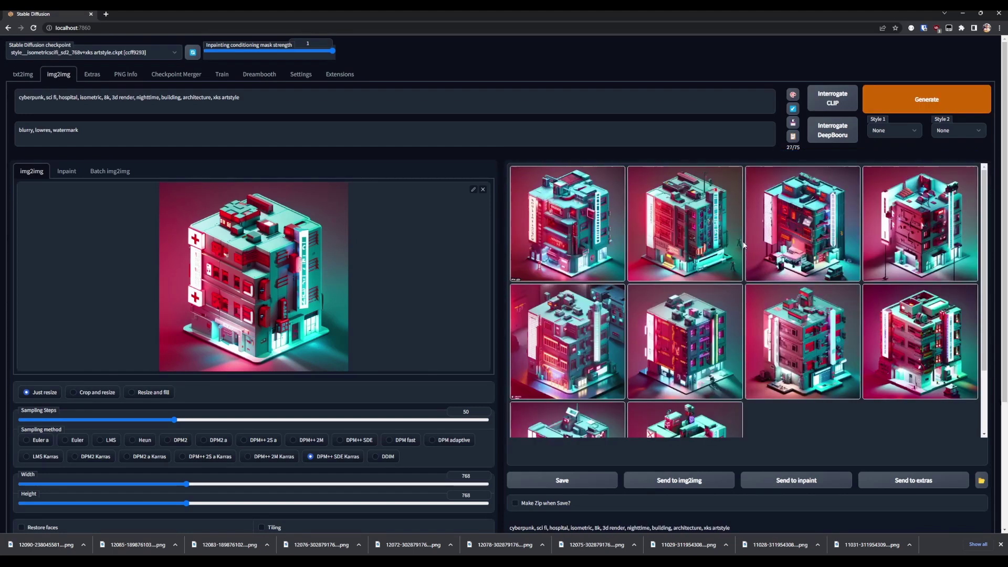
- Generate red-cross-logo hospitals, then shrink the hospital onto the Photoshop block and show the Office layer
{"action": "left_click", "coordinate": [743, 244]}
{"action": "key", "text": "Left"}
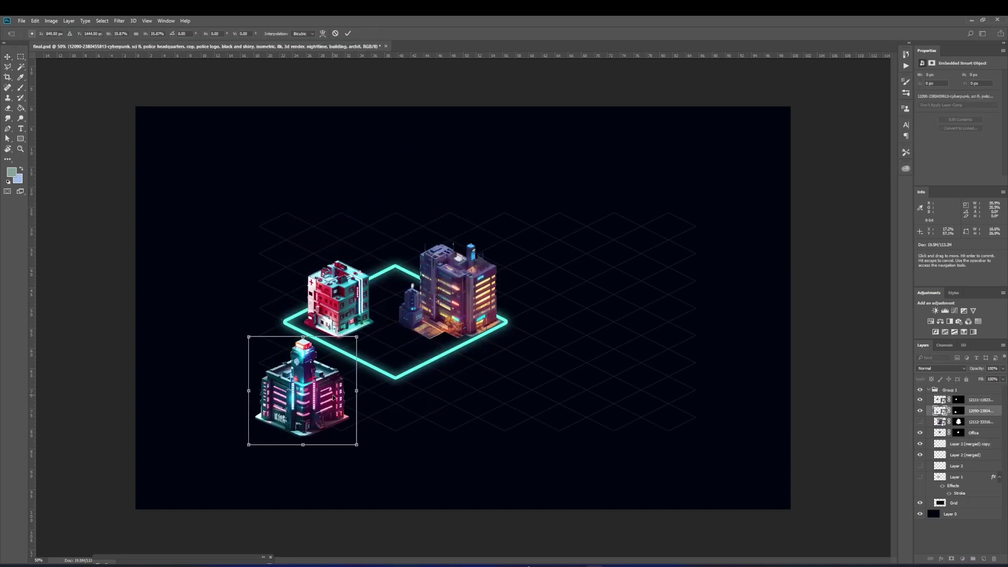
{"action": "left_click_drag", "start_coordinate": [324, 415], "coordinate": [410, 359]}
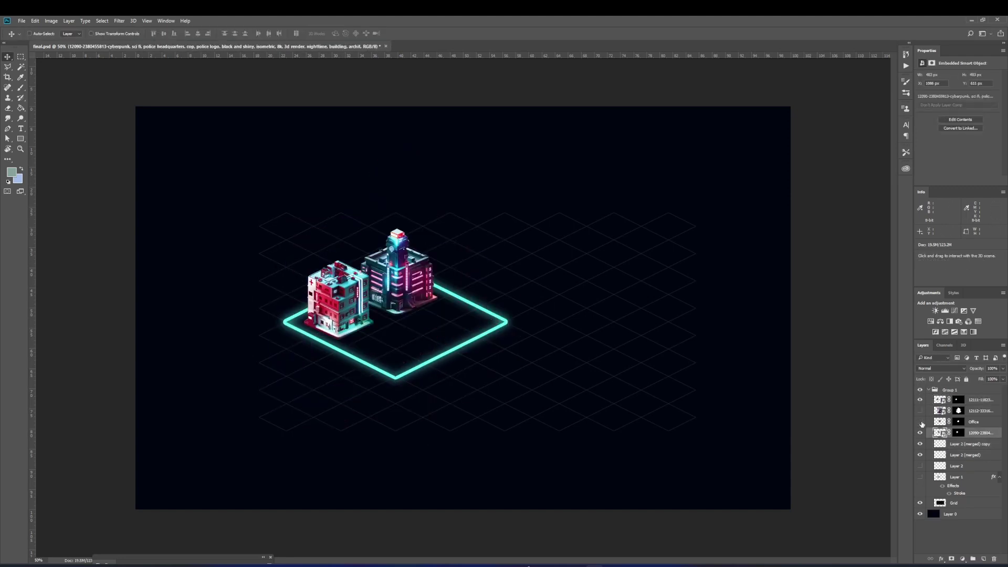
{"action": "left_click", "coordinate": [920, 422]}
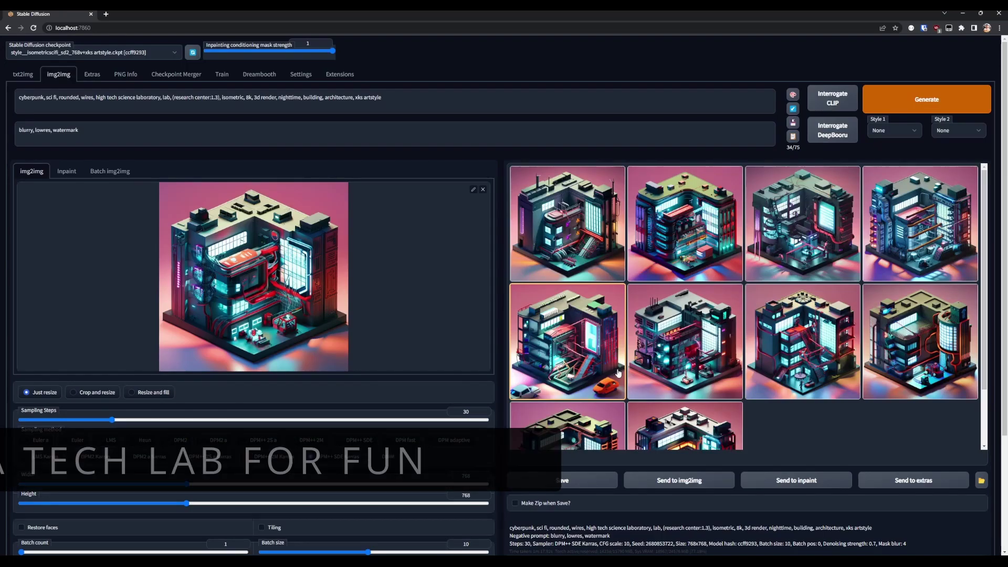
- Compare the generated tech lab renders one by one in the full-screen preview
{"action": "left_click", "coordinate": [861, 174]}
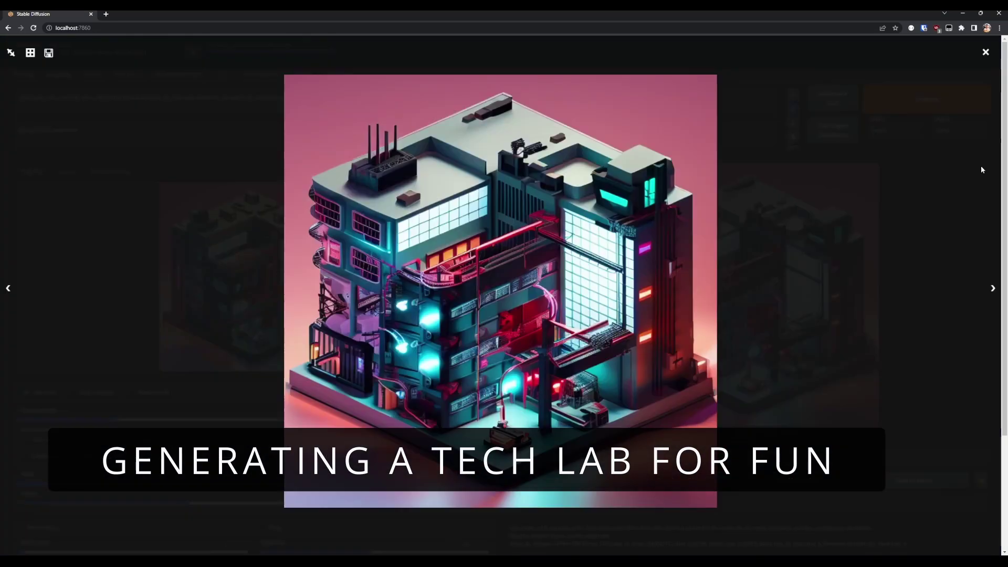
{"action": "left_click", "coordinate": [985, 52]}
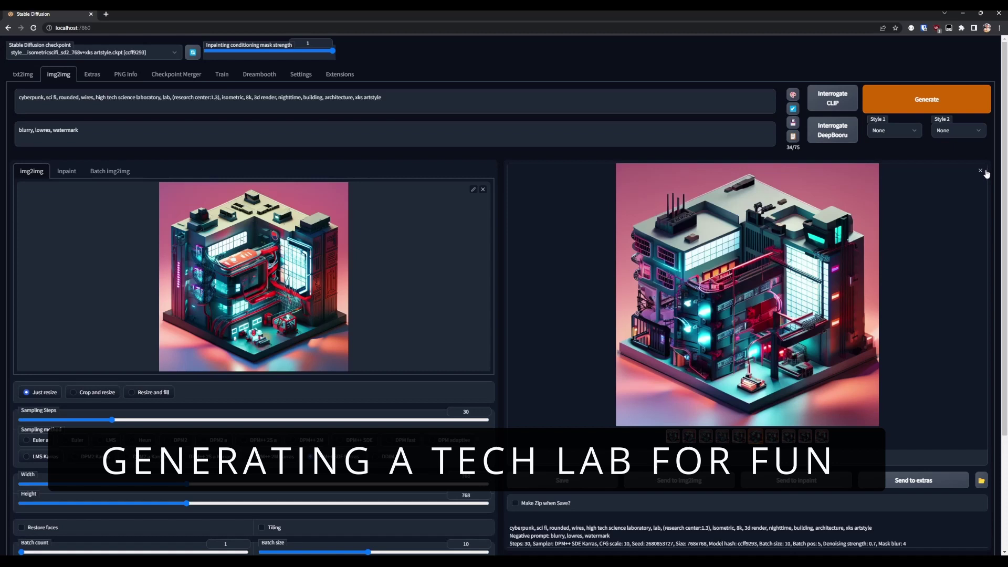
{"action": "left_click", "coordinate": [873, 162]}
{"action": "left_click", "coordinate": [675, 206]}
{"action": "left_click", "coordinate": [861, 173]}
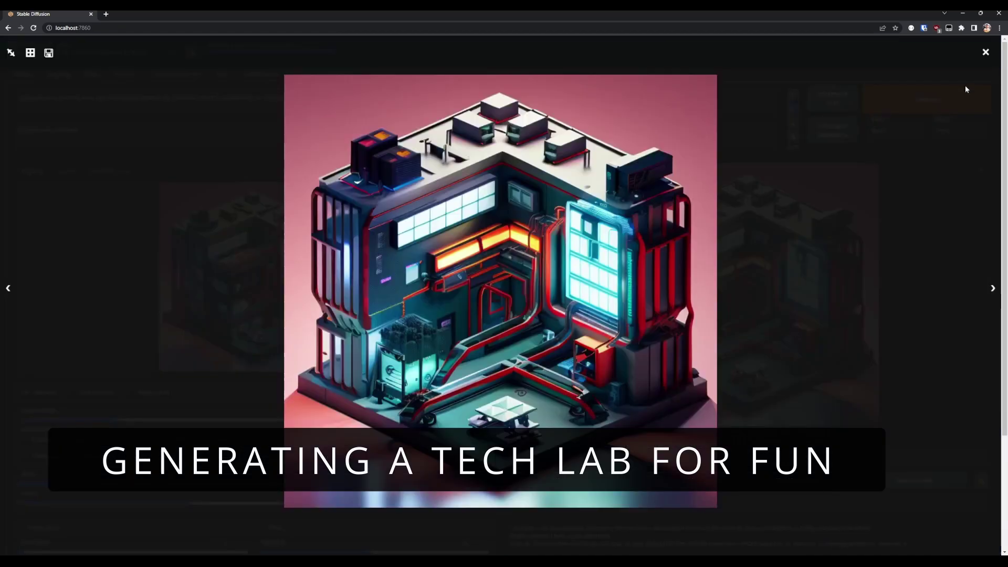
{"action": "left_click", "coordinate": [985, 52]}
{"action": "left_click", "coordinate": [854, 272]}
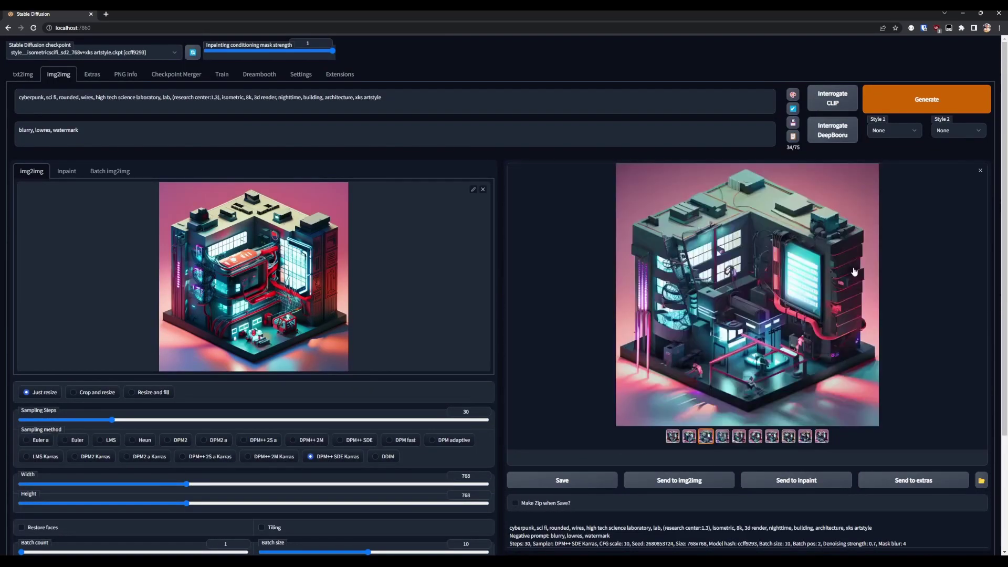
{"action": "left_click", "coordinate": [854, 271]}
{"action": "left_click", "coordinate": [993, 289]}
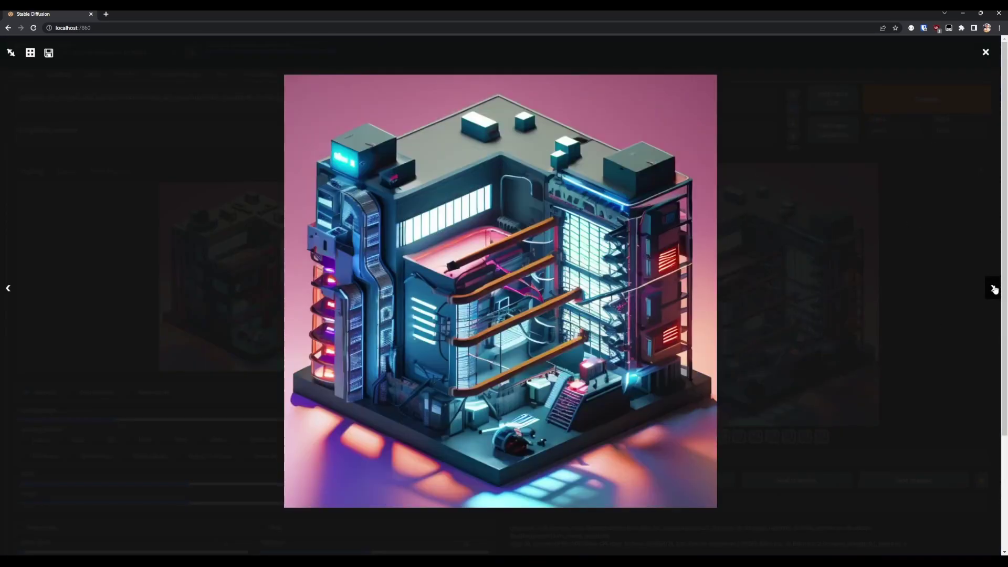
{"action": "left_click", "coordinate": [812, 170]}
- Set up SD upscale with ESRGAN_x4_UltraSharp and denoising strength 0.2
{"action": "scroll", "coordinate": [105, 498], "scroll_direction": "down", "scroll_amount": 3}
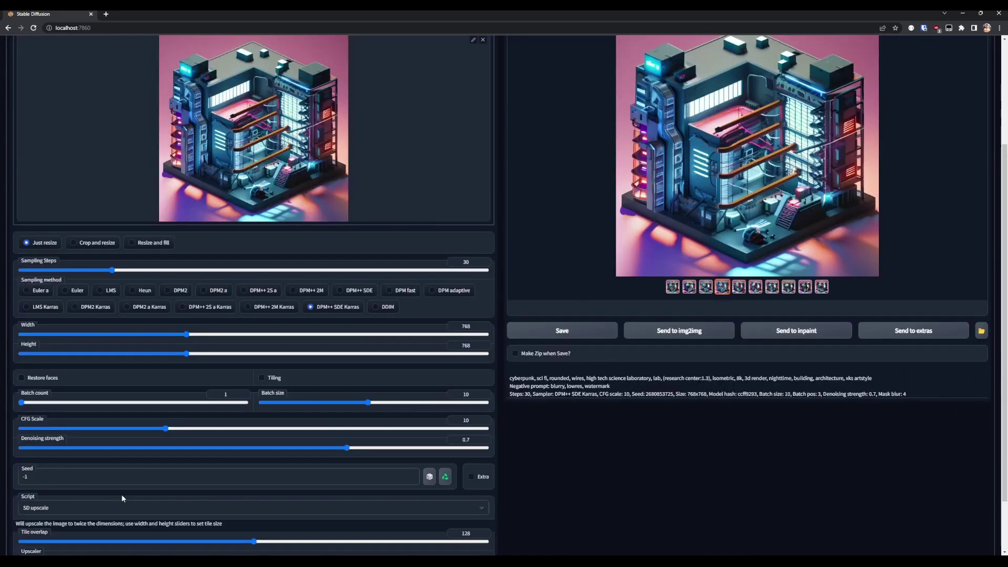
{"action": "scroll", "coordinate": [126, 499], "scroll_direction": "down", "scroll_amount": 2}
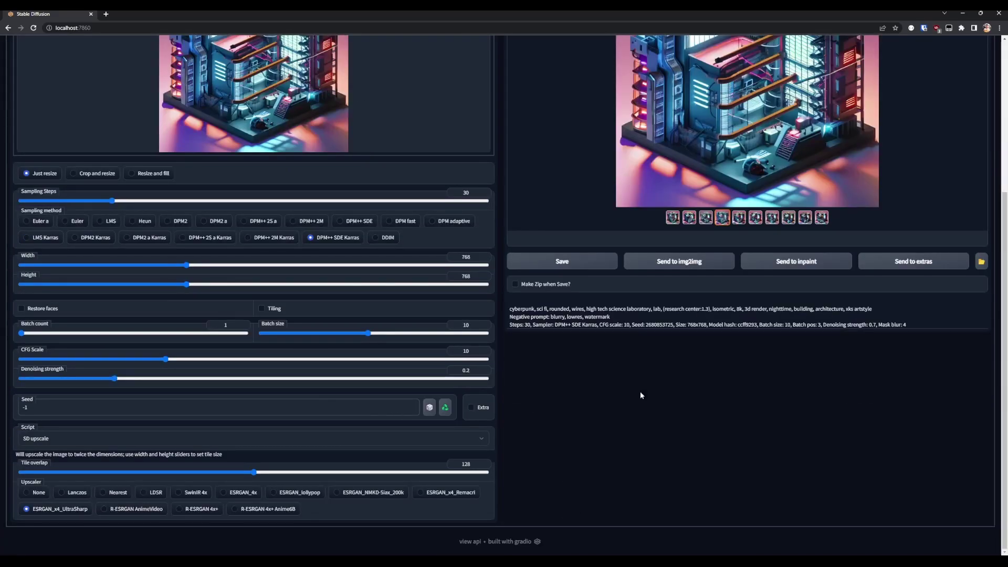
{"action": "scroll", "coordinate": [368, 341], "scroll_direction": "up", "scroll_amount": 1}
{"action": "left_click_drag", "start_coordinate": [367, 371], "coordinate": [262, 371]}
{"action": "scroll", "coordinate": [774, 215], "scroll_direction": "up", "scroll_amount": 4}
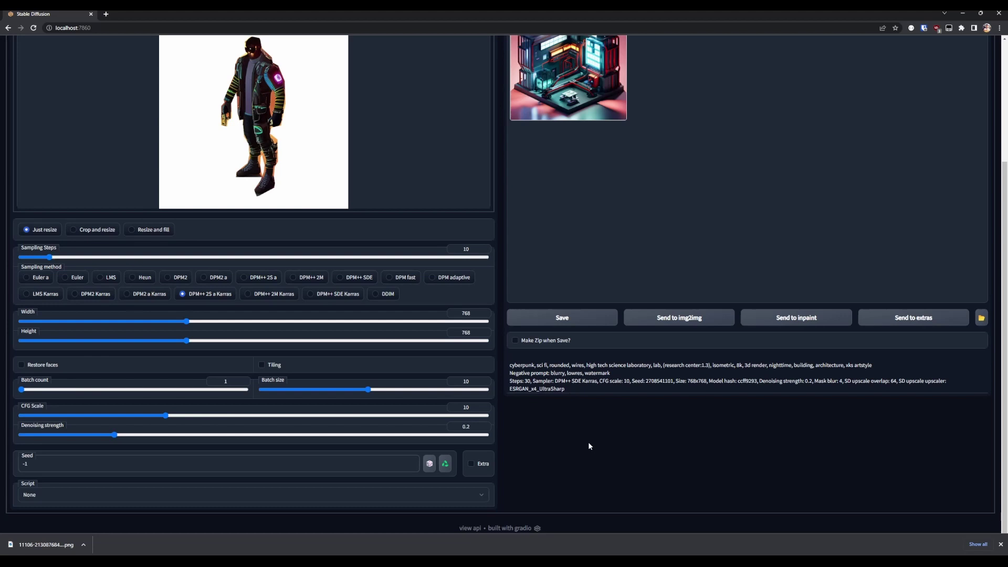
- Generate variations of the thug character, then preview the first cyberpunk nun result
{"action": "scroll", "coordinate": [904, 119], "scroll_direction": "up", "scroll_amount": 3}
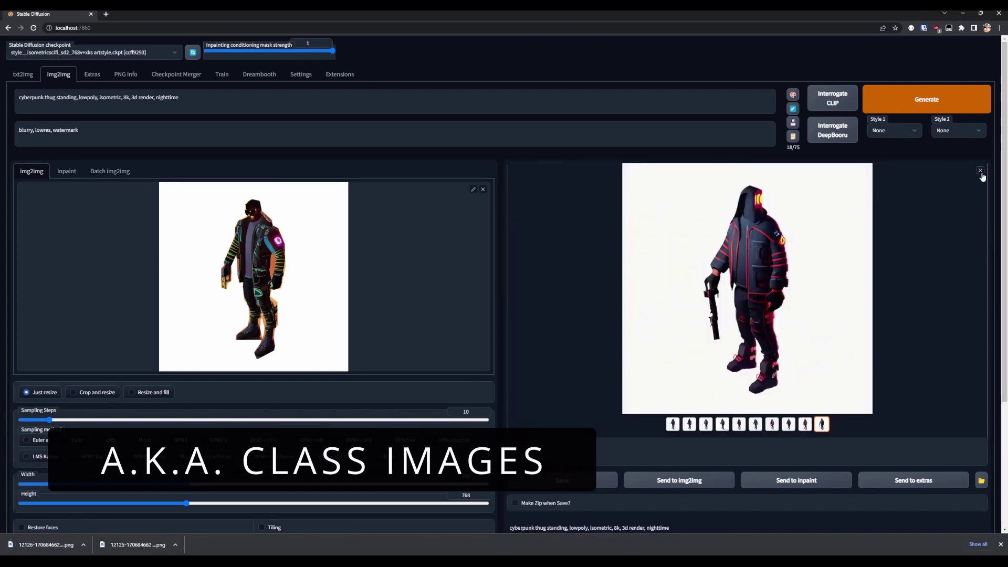
{"action": "left_click", "coordinate": [980, 171]}
{"action": "left_click", "coordinate": [906, 97]}
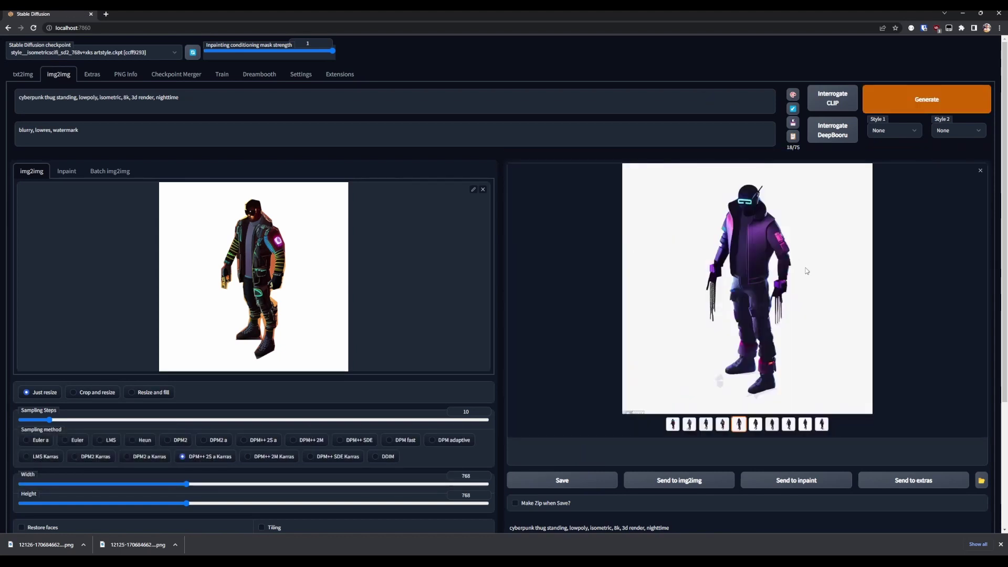
{"action": "left_click", "coordinate": [880, 237]}
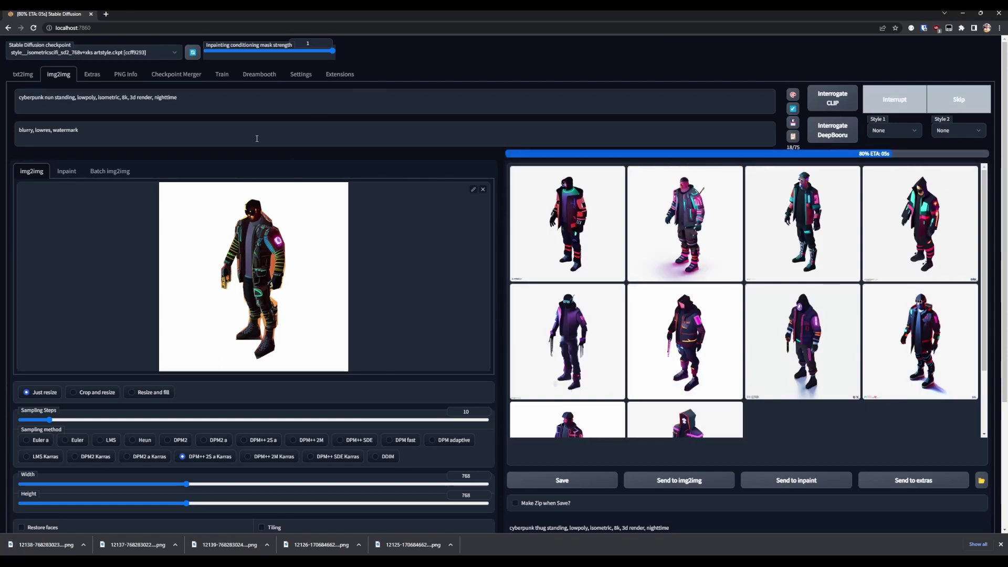
{"action": "left_click", "coordinate": [597, 227]}
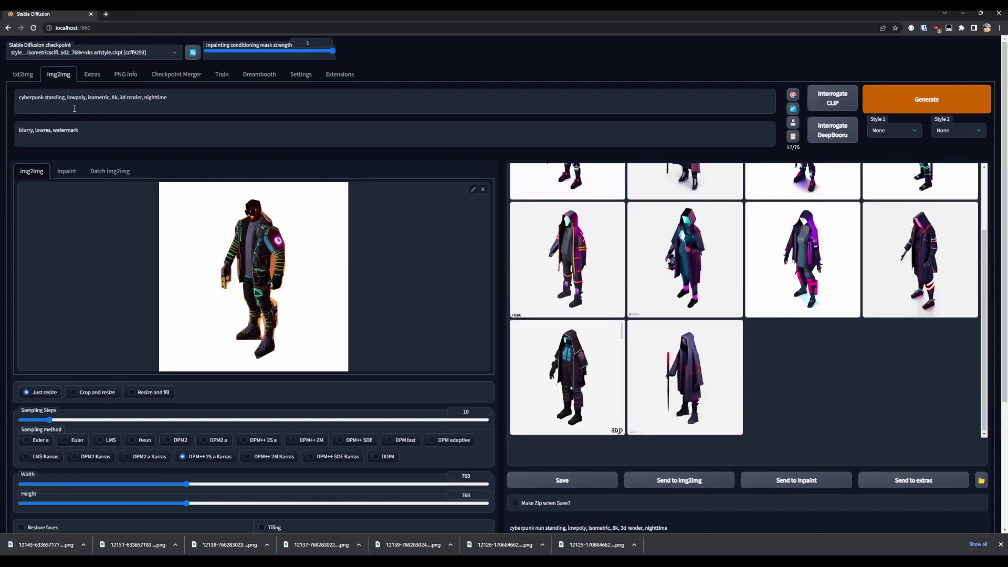
- Generate a cyberpunk cyborg soldier batch, then a buff, wide-shouldered version of it
{"action": "key", "text": "ctrl+Return"}
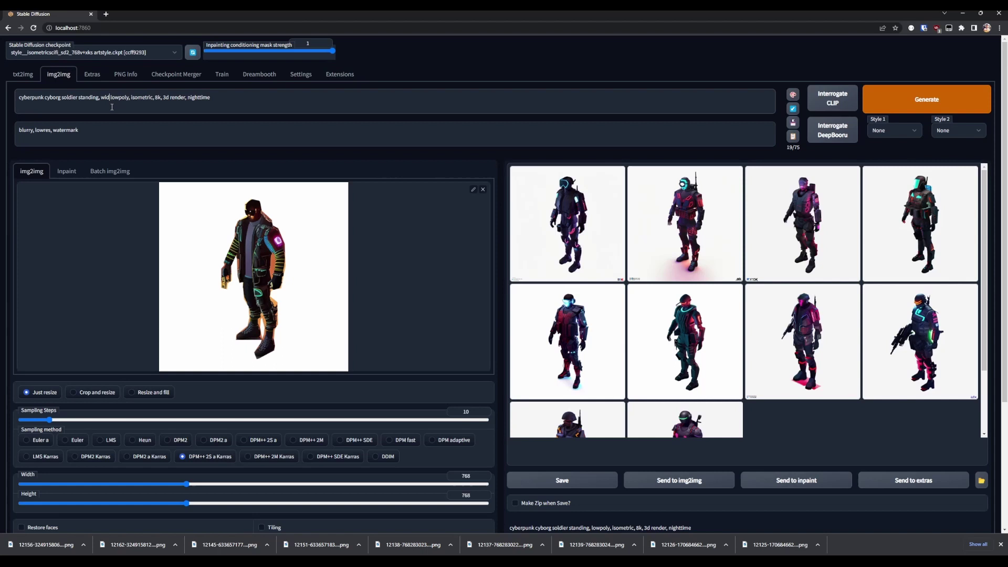
{"action": "key", "text": "ctrl+Return"}
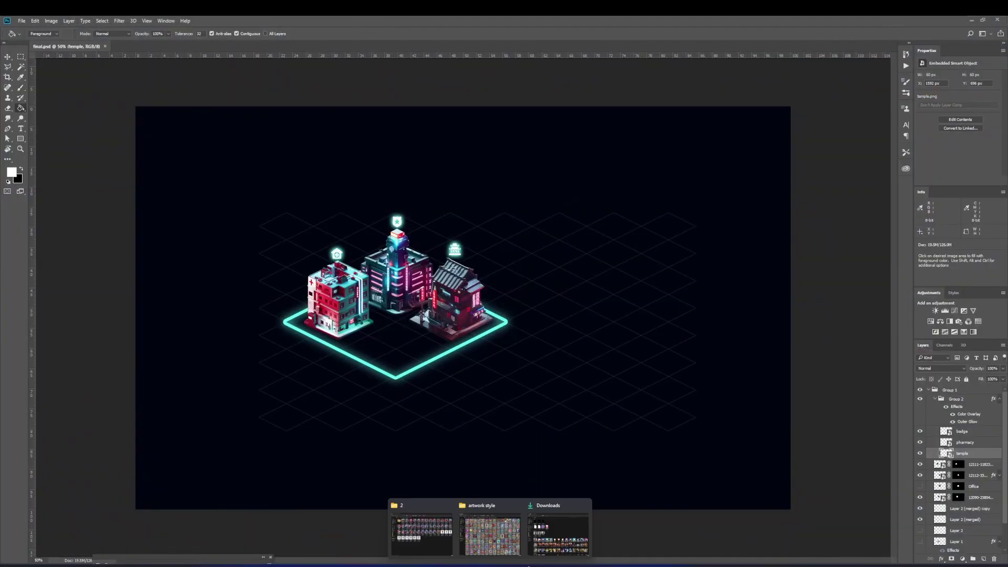
{"action": "left_click", "coordinate": [428, 533]}
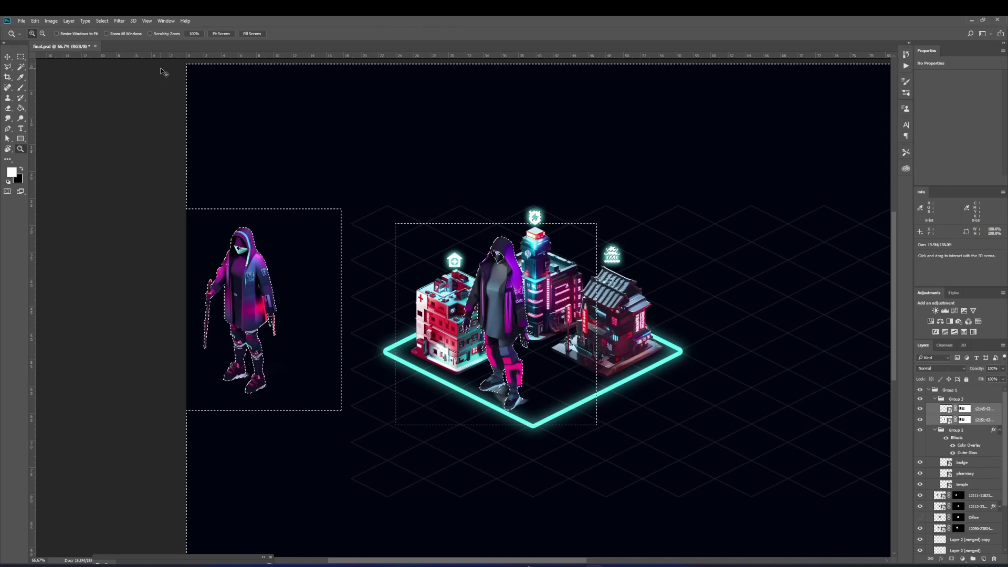
- Contract the selection around the hooded nun figure to tighten its edge
{"action": "left_click", "coordinate": [543, 203]}
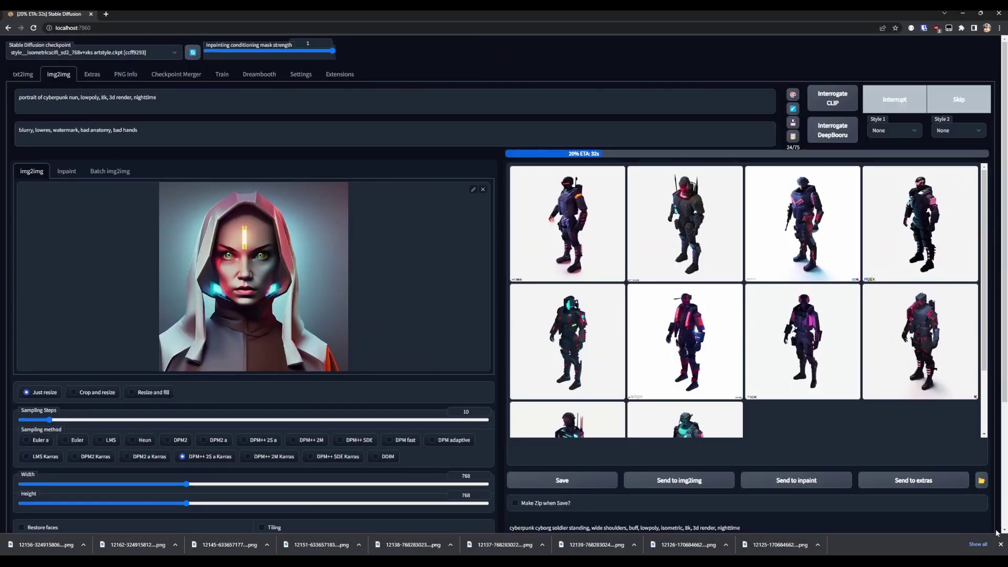
- Inspect the gothic nun results and send the seventh portrait to Extras for upscaling
{"action": "left_click", "coordinate": [1000, 544]}
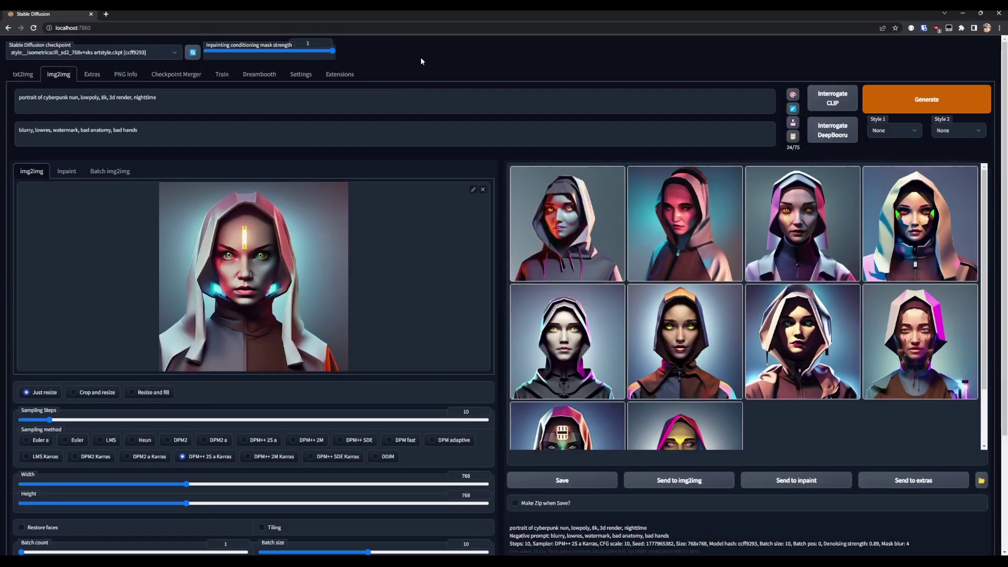
{"action": "scroll", "coordinate": [746, 315], "scroll_direction": "down", "scroll_amount": 2}
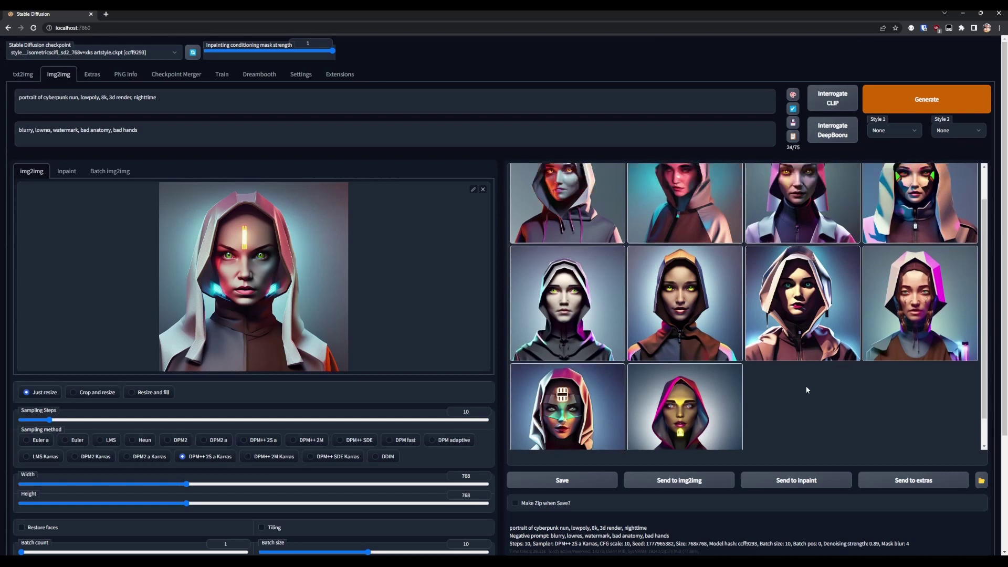
{"action": "left_click", "coordinate": [567, 404]}
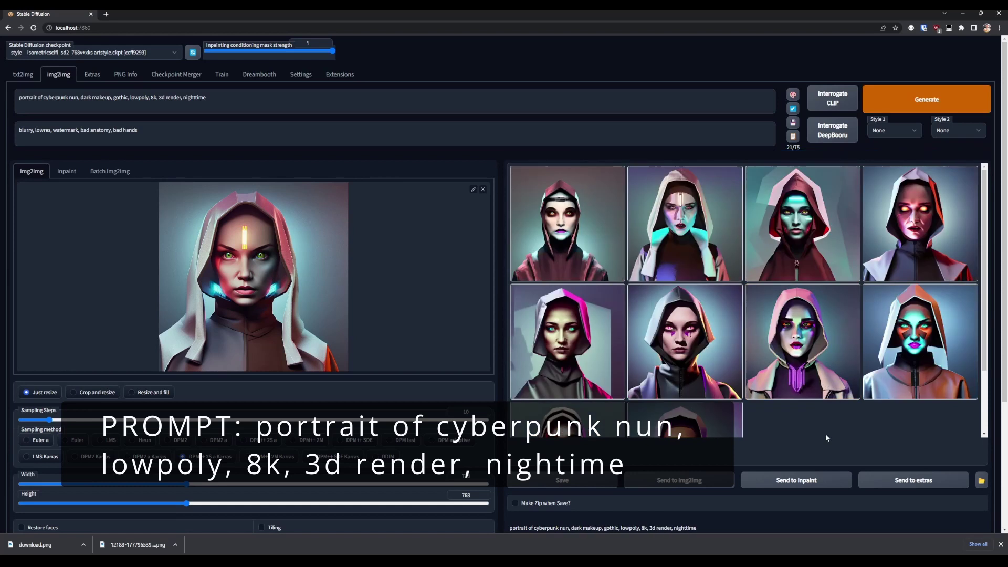
{"action": "scroll", "coordinate": [826, 434], "scroll_direction": "down", "scroll_amount": 2}
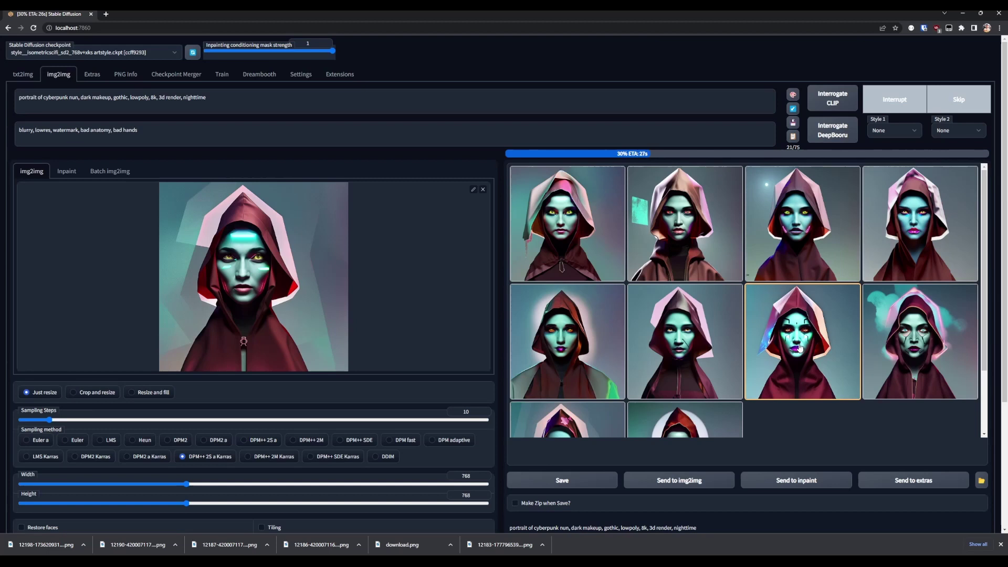
{"action": "left_click", "coordinate": [799, 348]}
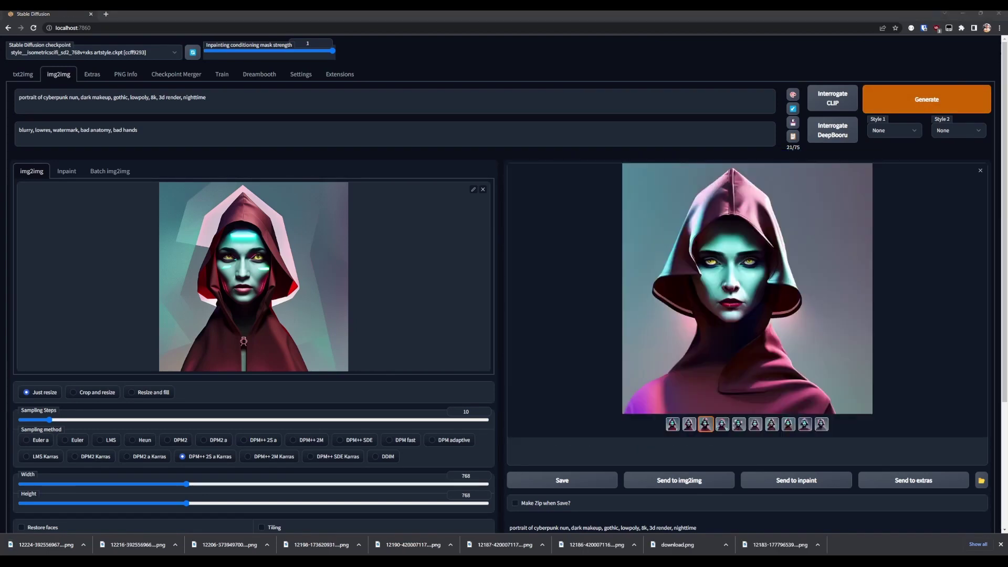
{"action": "left_click", "coordinate": [913, 480]}
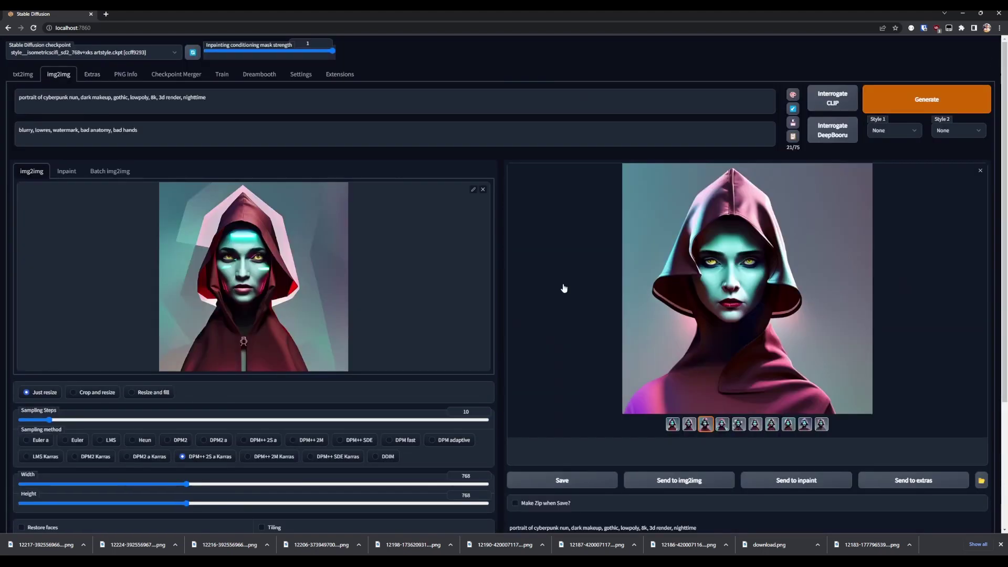
{"action": "left_click", "coordinate": [891, 344]}
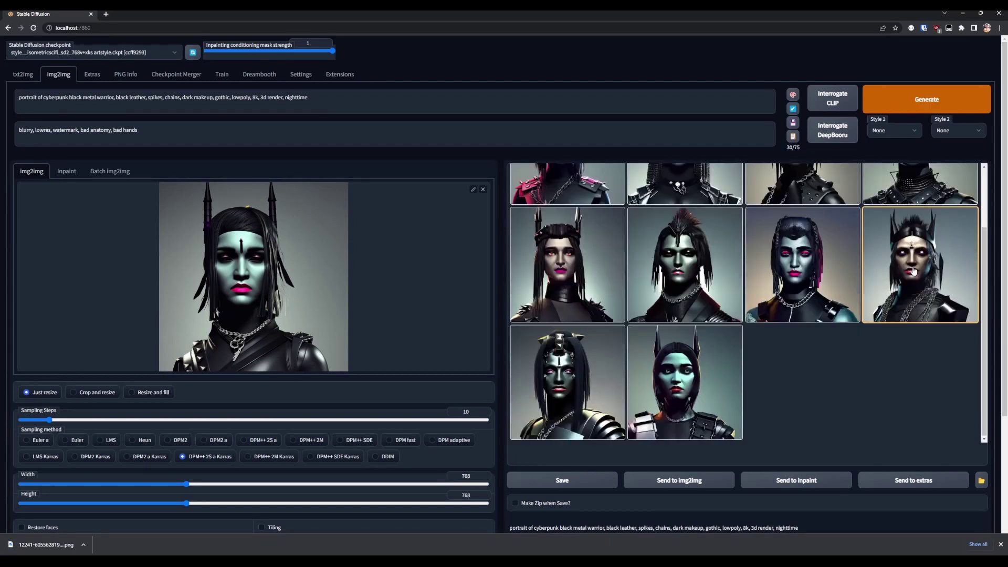
- Add 'male,' to the black metal warrior prompt for muscular male versions
{"action": "type", "text": "male, muscula"}
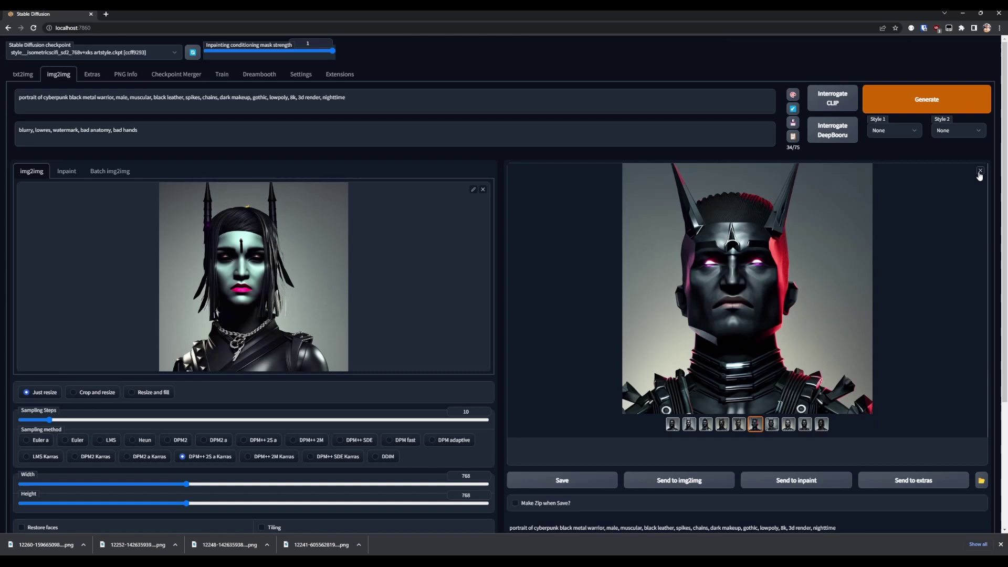
{"action": "scroll", "coordinate": [789, 386], "scroll_direction": "down", "scroll_amount": 2}
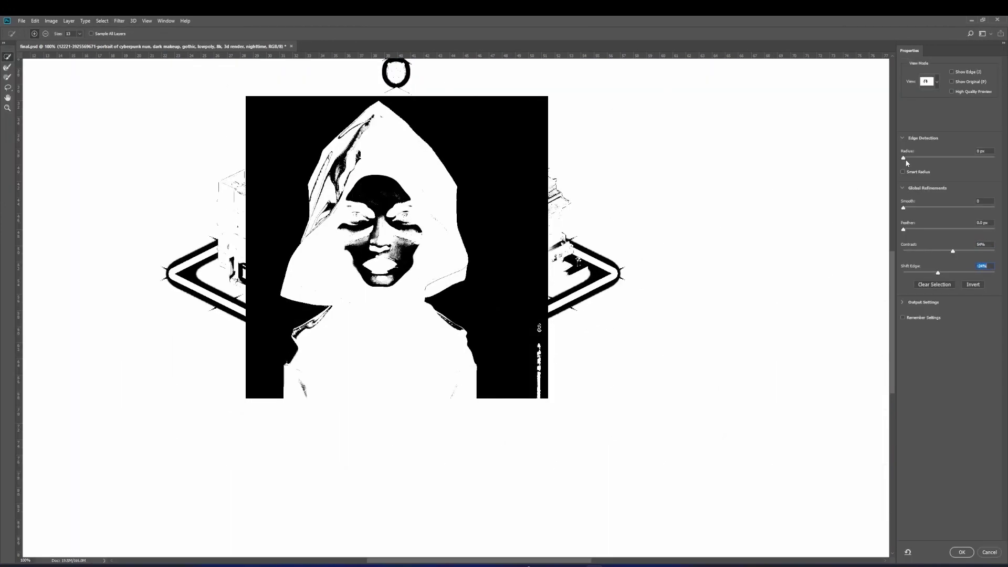
- Paint the nun's face back into the layer mask so it is kept
{"action": "left_click_drag", "start_coordinate": [386, 234], "coordinate": [392, 242]}
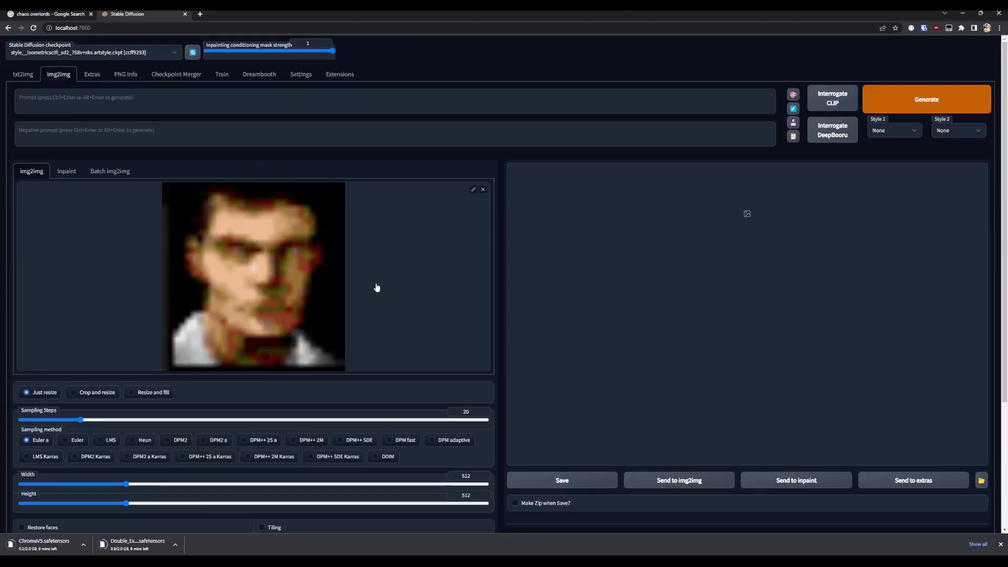
- Generate 'man, european, dim lighting, soft ambient light' portraits with negative 'blurry, deformed, bad anatomy'
{"action": "scroll", "coordinate": [557, 247], "scroll_direction": "down", "scroll_amount": 1}
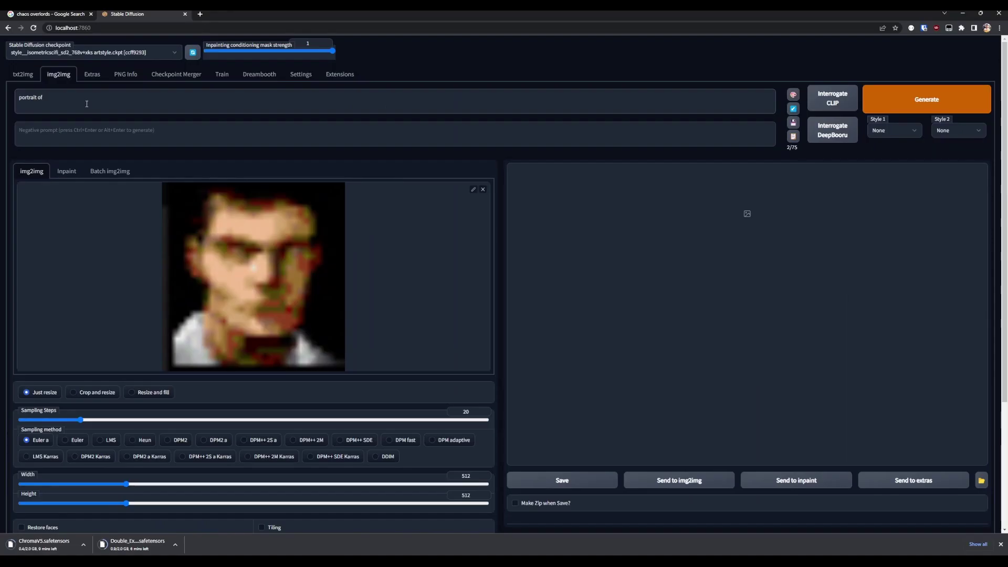
{"action": "type", "text": "man, european, dim lighting, soft ambient light"}
{"action": "key", "text": "Tab"}
{"action": "type", "text": "blurry, deformed, bad anatomy"}
{"action": "scroll", "coordinate": [114, 288], "scroll_direction": "down", "scroll_amount": 3}
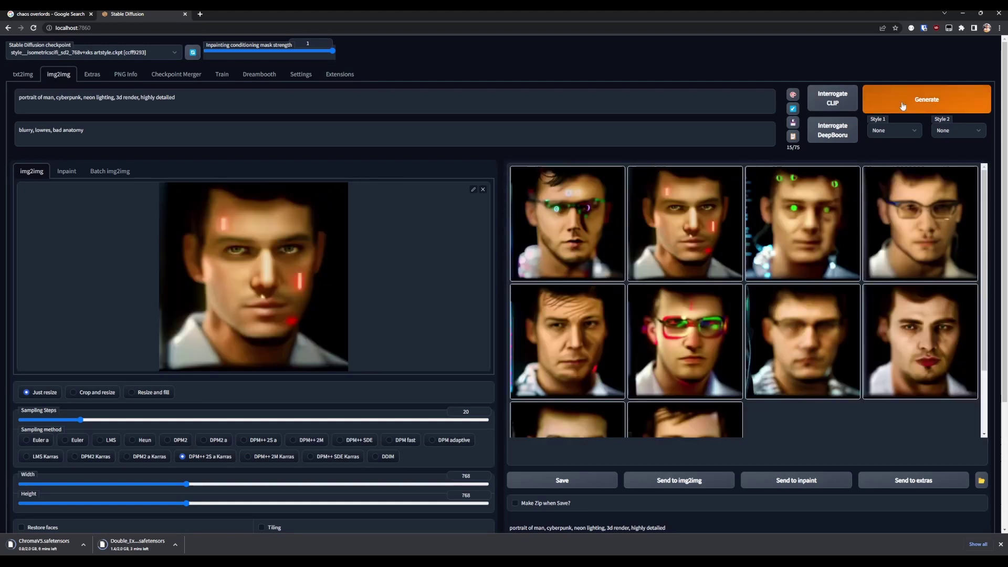
{"action": "left_click", "coordinate": [902, 106]}
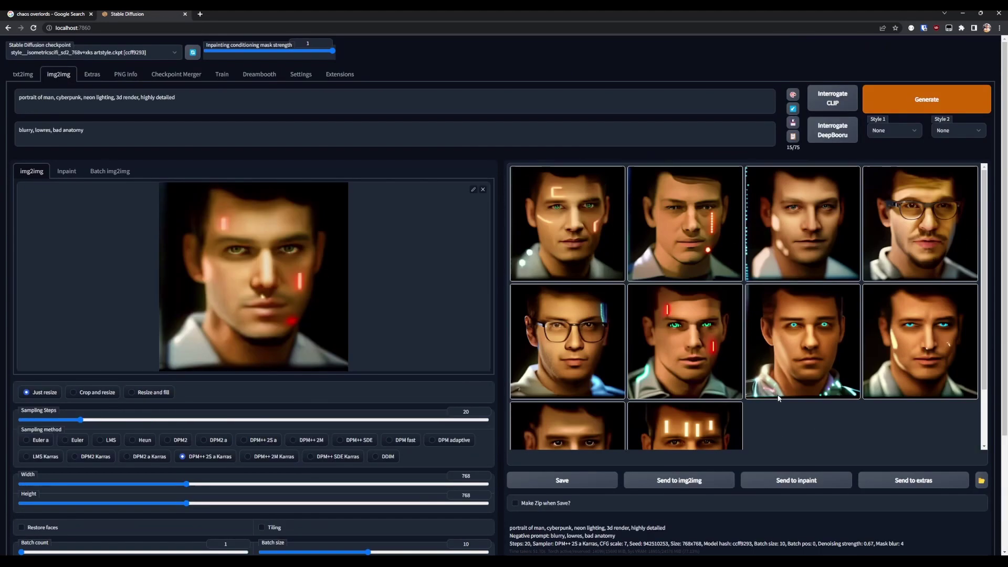
{"action": "scroll", "coordinate": [809, 422], "scroll_direction": "down", "scroll_amount": 2}
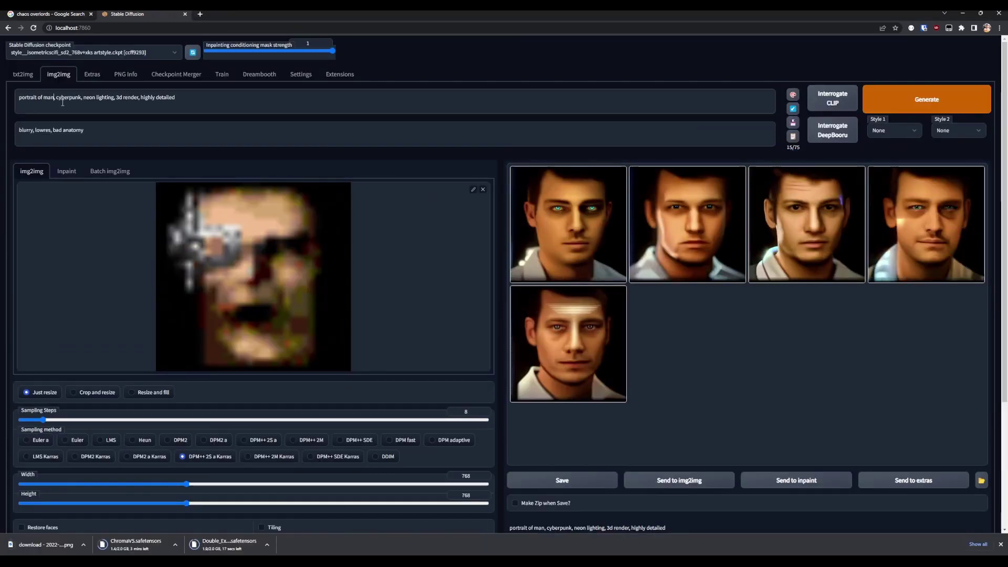
- Generate cyborg portraits with a metal eye, interrupting and restarting one run
{"action": "type", "text": "cyborg"}
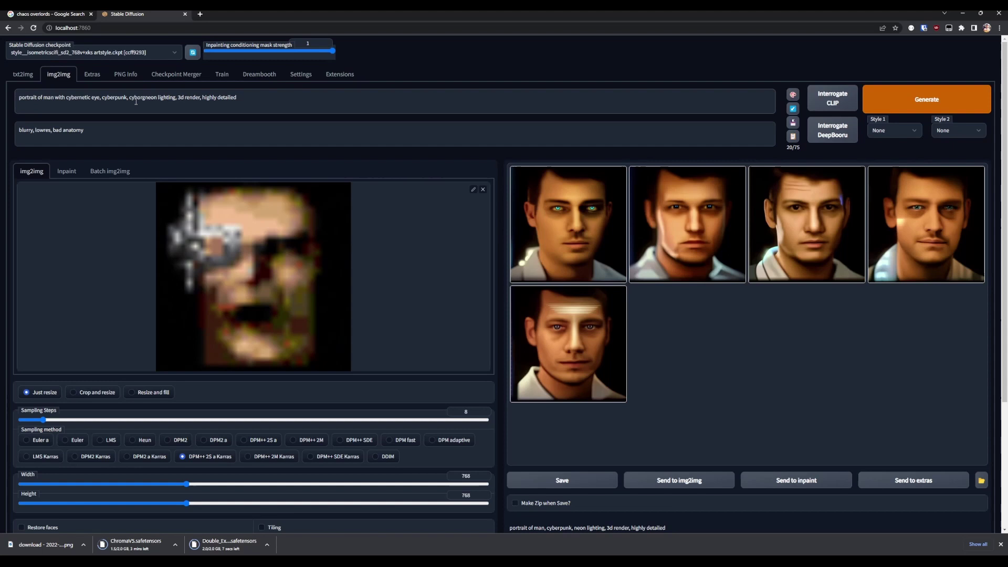
{"action": "type", "text": ","}
{"action": "key", "text": "ctrl+Return"}
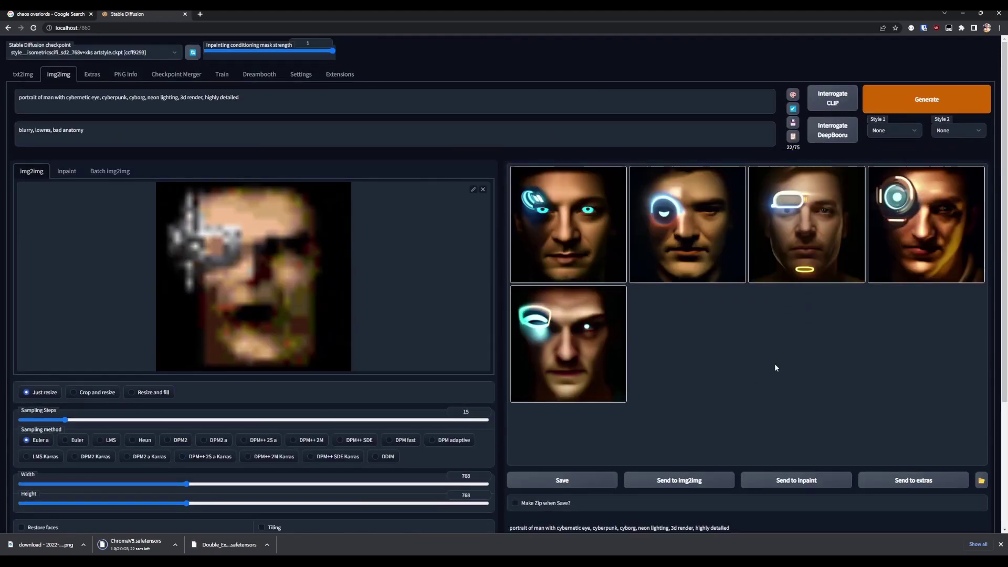
{"action": "type", "text": "metal"}
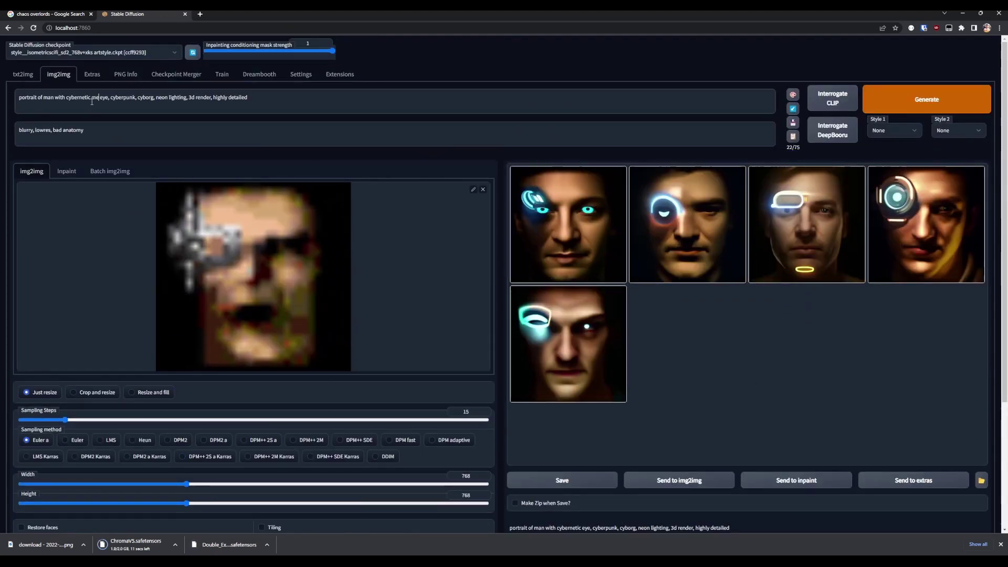
{"action": "key", "text": "ctrl+Return"}
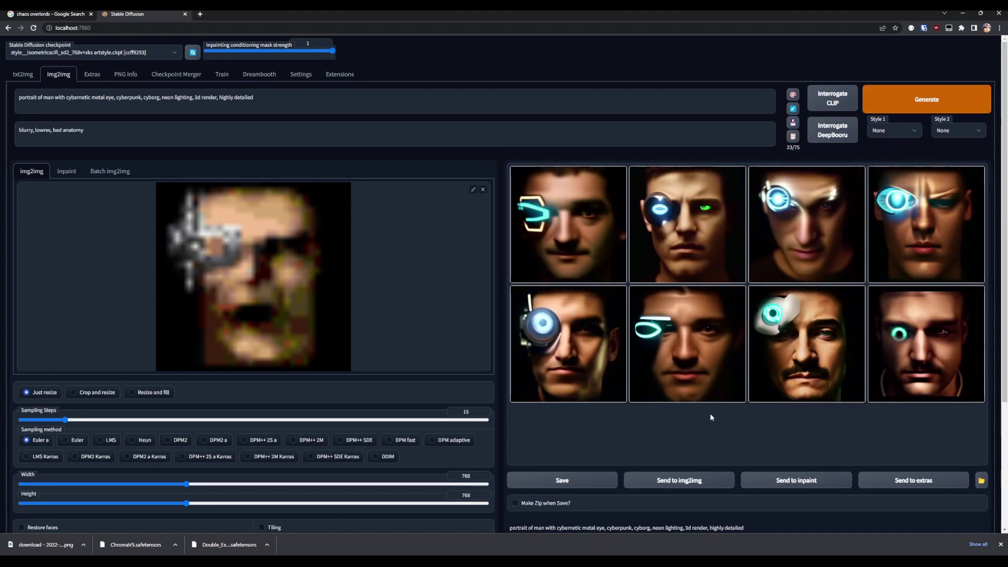
{"action": "key", "text": "ctrl+Return"}
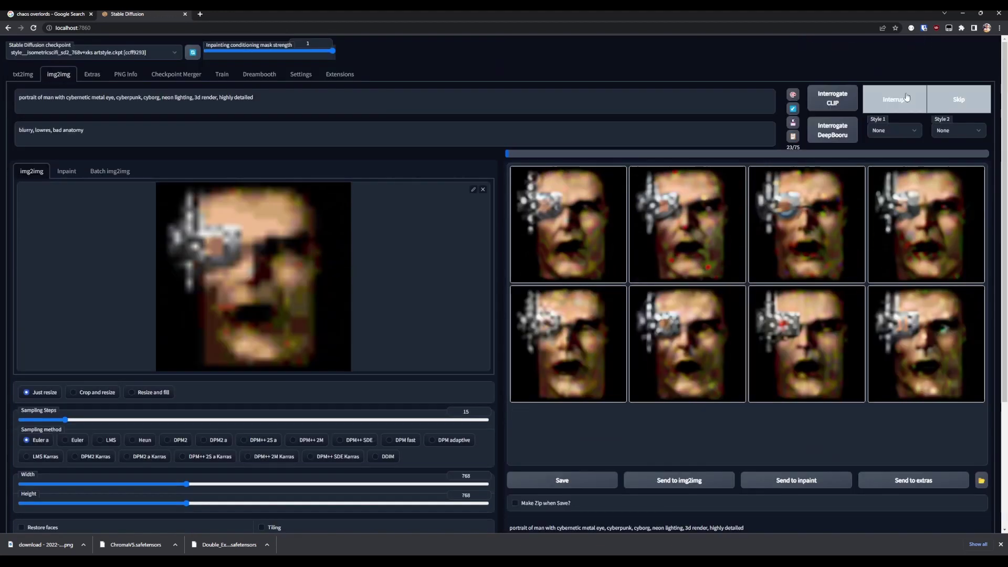
{"action": "left_click", "coordinate": [906, 97]}
{"action": "key", "text": "ctrl+Return"}
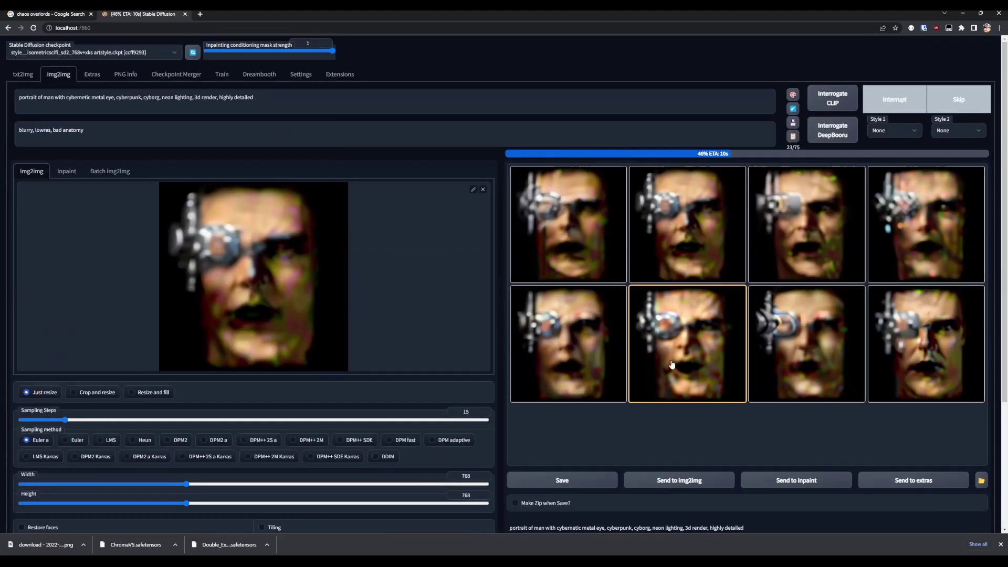
- Send the second-row cyborg result back to img2img and generate from it
{"action": "left_click", "coordinate": [672, 364]}
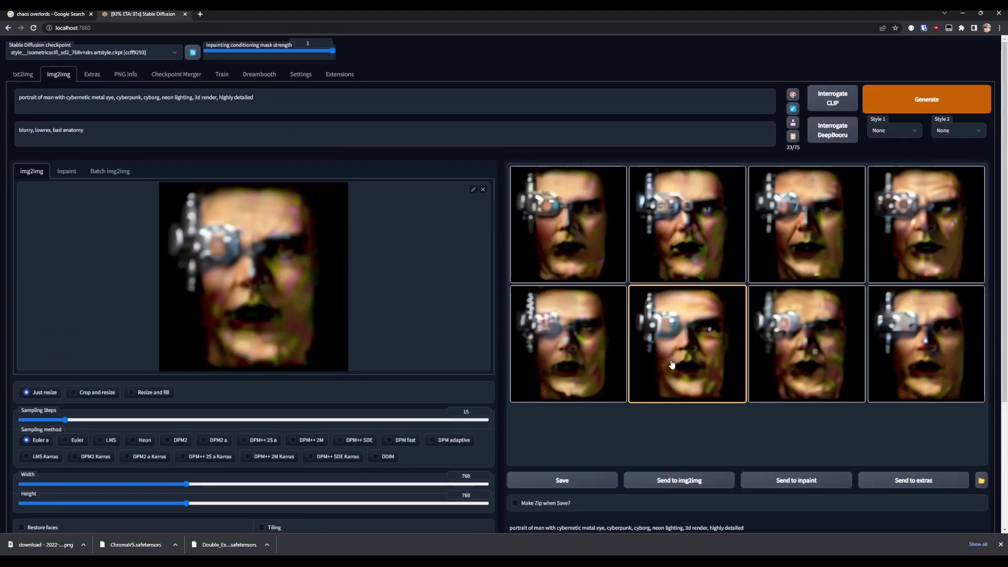
{"action": "left_click", "coordinate": [898, 101]}
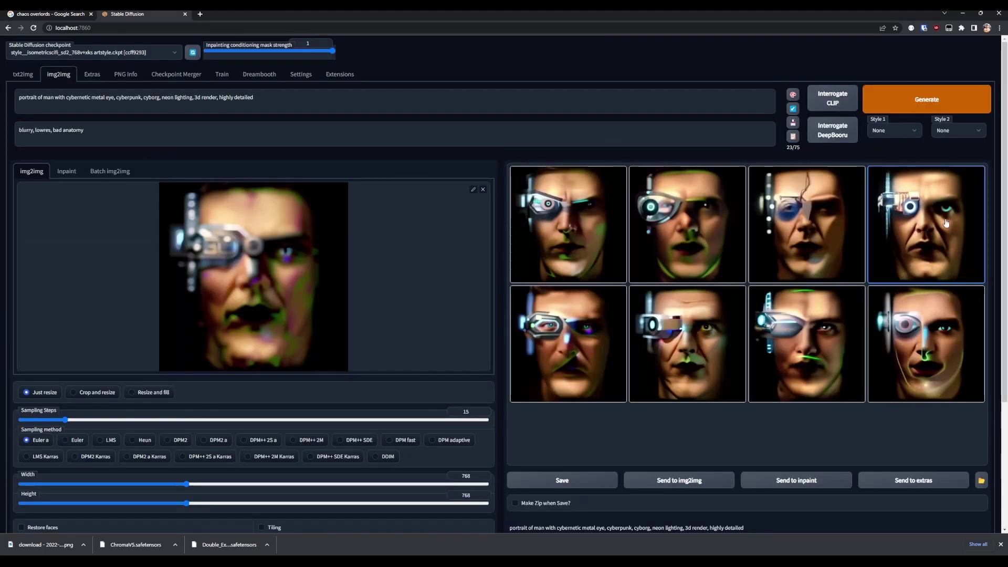
{"action": "left_click", "coordinate": [679, 480]}
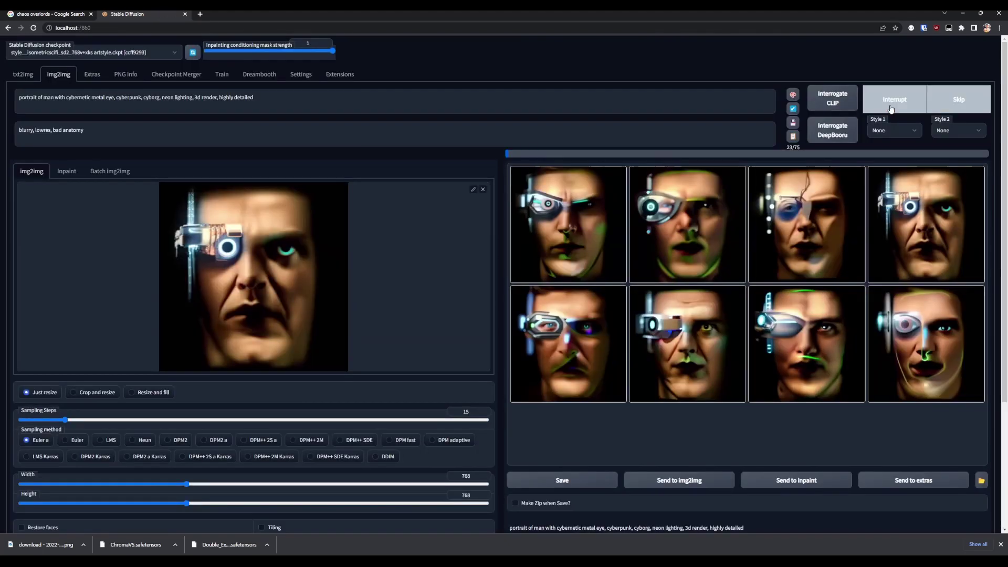
{"action": "key", "text": "ctrl+Return"}
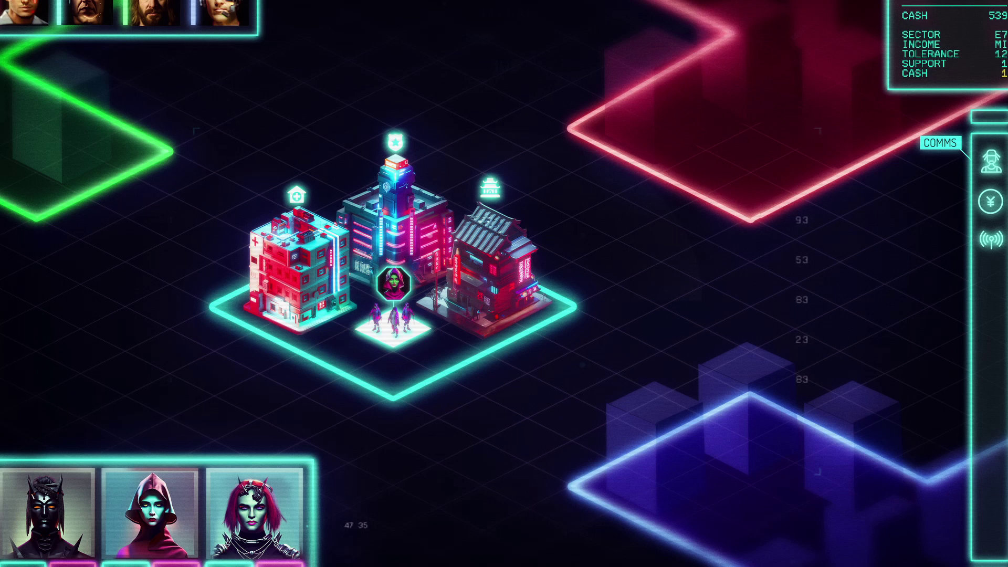